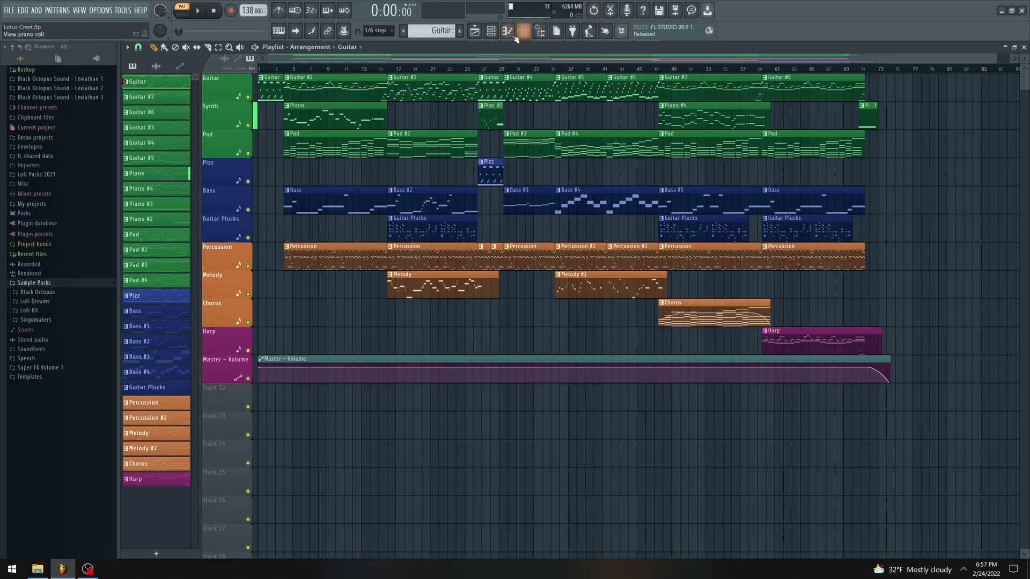
Step: Open the guitar channel's Kontakt instrument from the channel rack and arrange both windows side by side
left_click(491, 31)
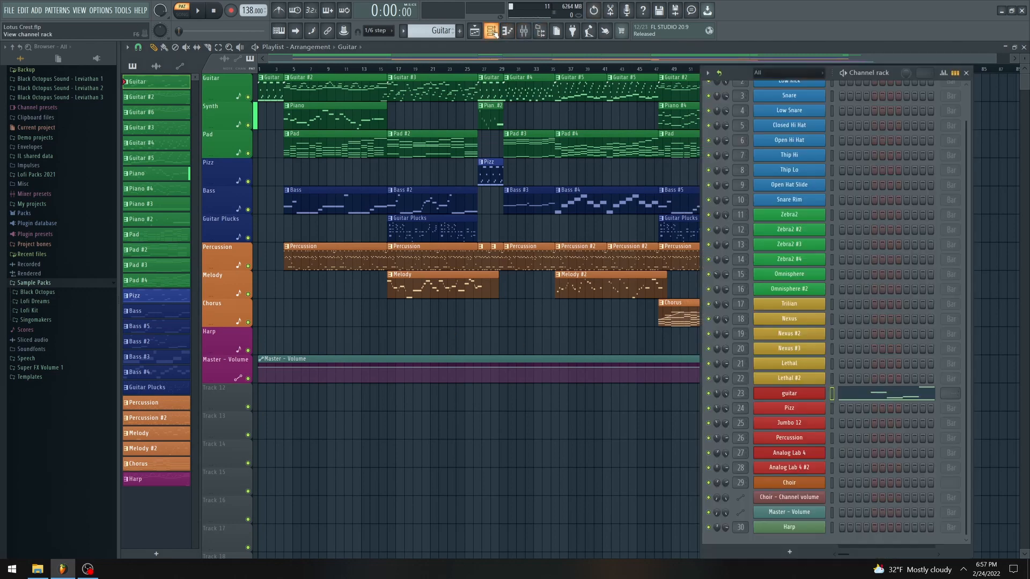
left_click(799, 393)
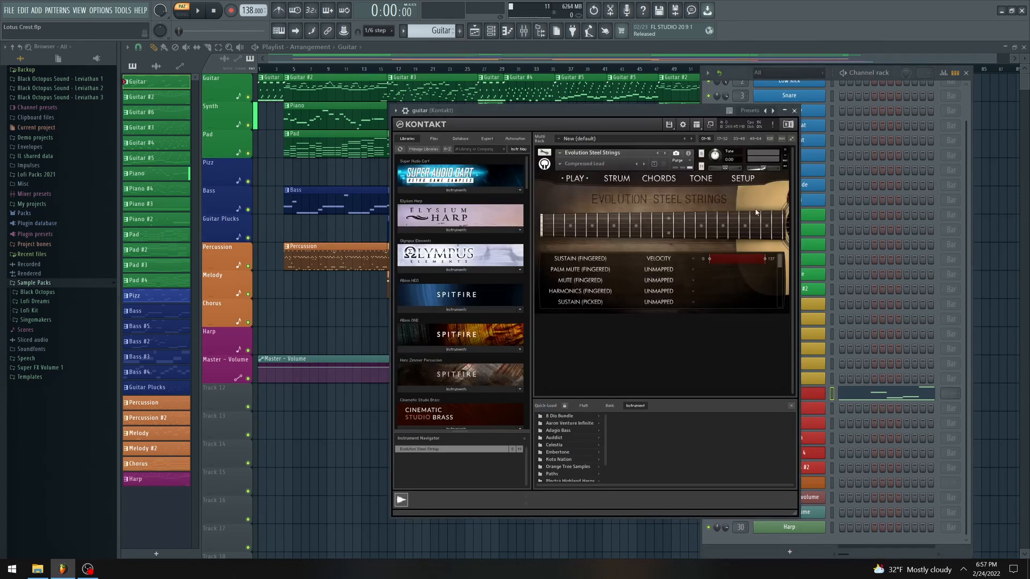
left_click_drag(679, 111, 566, 102)
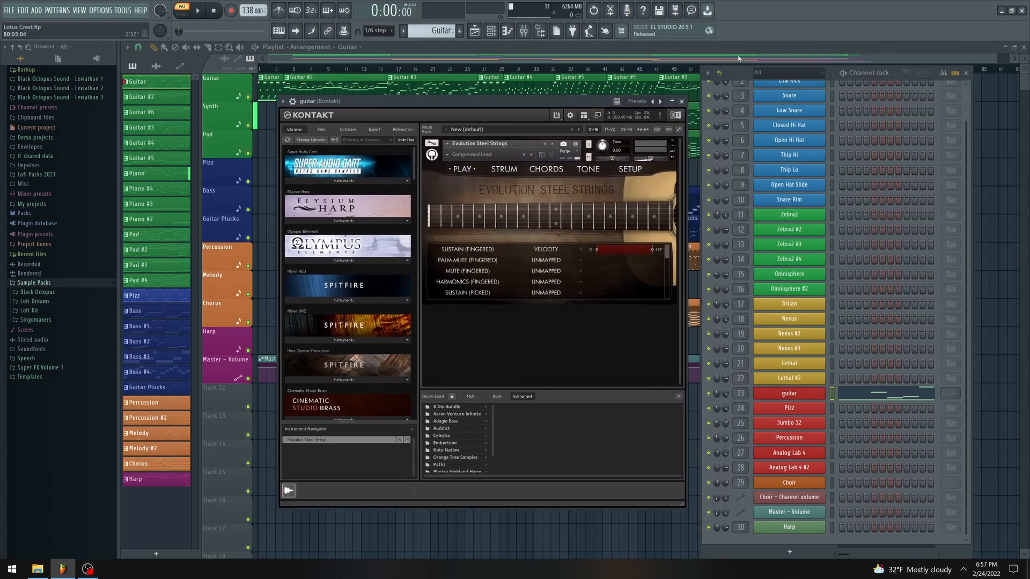
left_click_drag(739, 75, 763, 84)
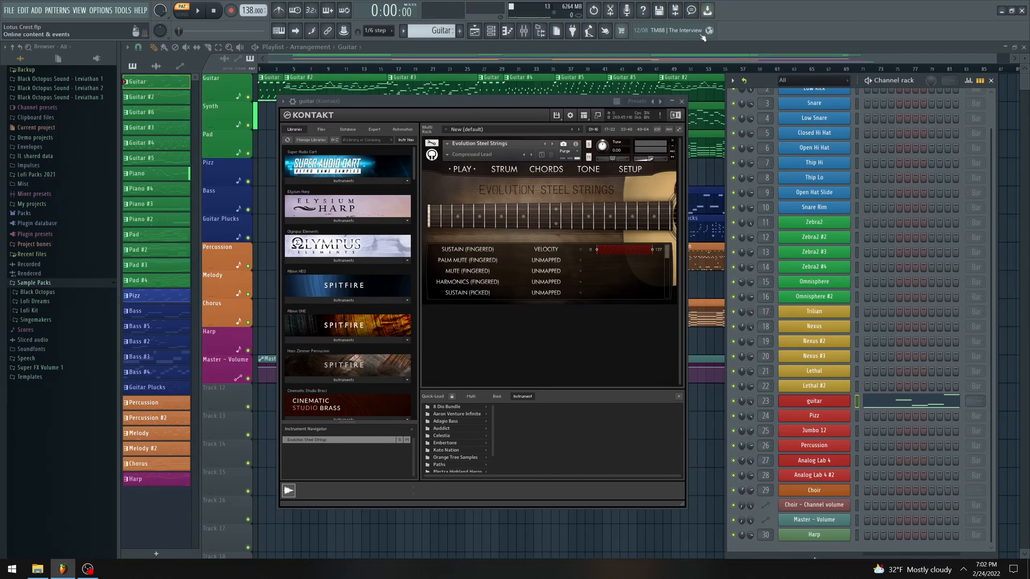
Step: Close the Kontakt instrument and channel rack, and open the first Guitar clip's notes in the piano roll
left_click(682, 102)
left_click(990, 81)
scroll(260, 92, "up", 4)
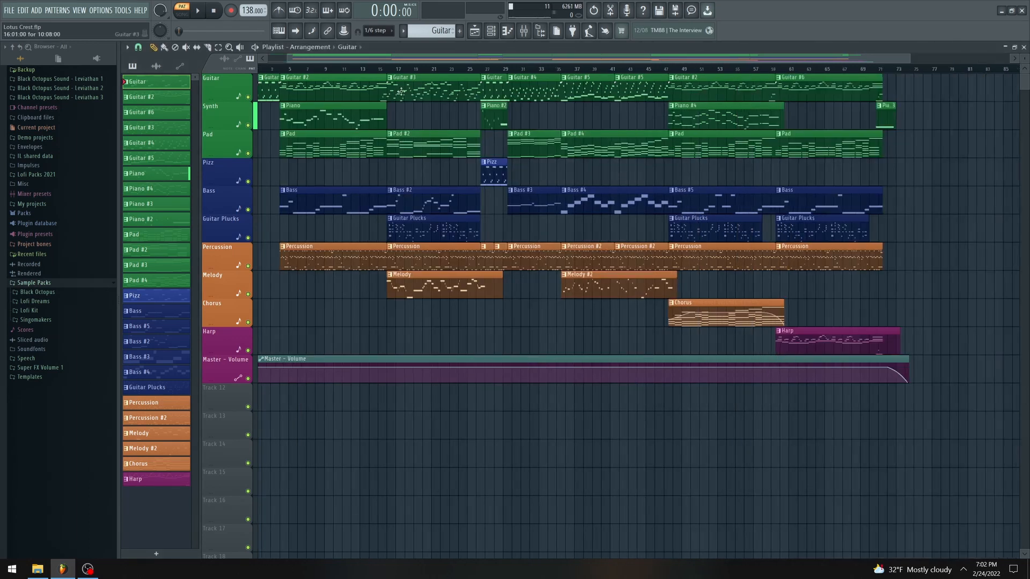
double_click(282, 83)
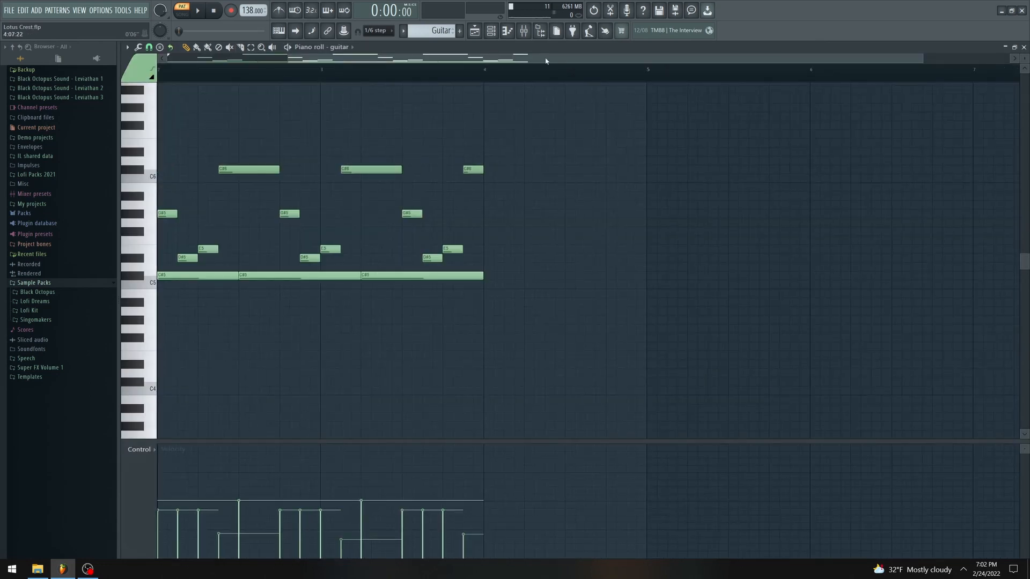
scroll(712, 90, "up", 2)
scroll(352, 244, "down", 2)
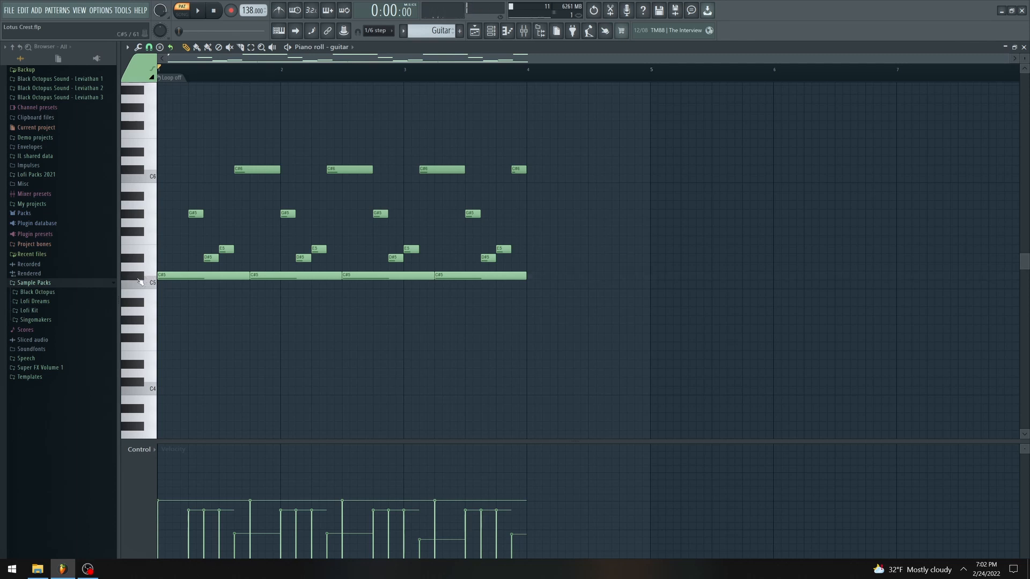
Step: Switch playback to song mode, solo the Guitar track, and play the first Guitar clip while viewing its notes
left_click(181, 10)
left_click(474, 31)
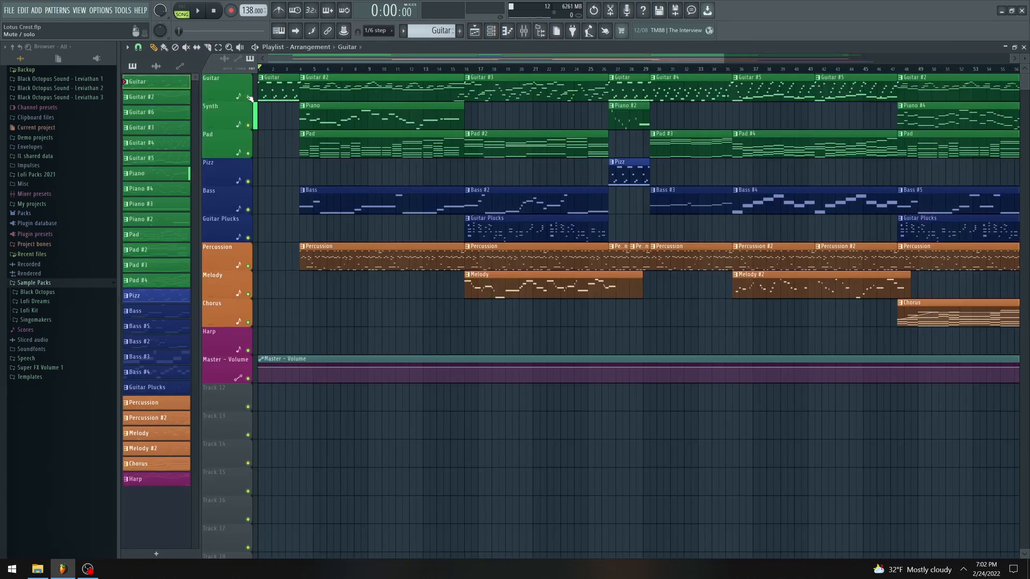
right_click(248, 97)
double_click(290, 95)
key("space")
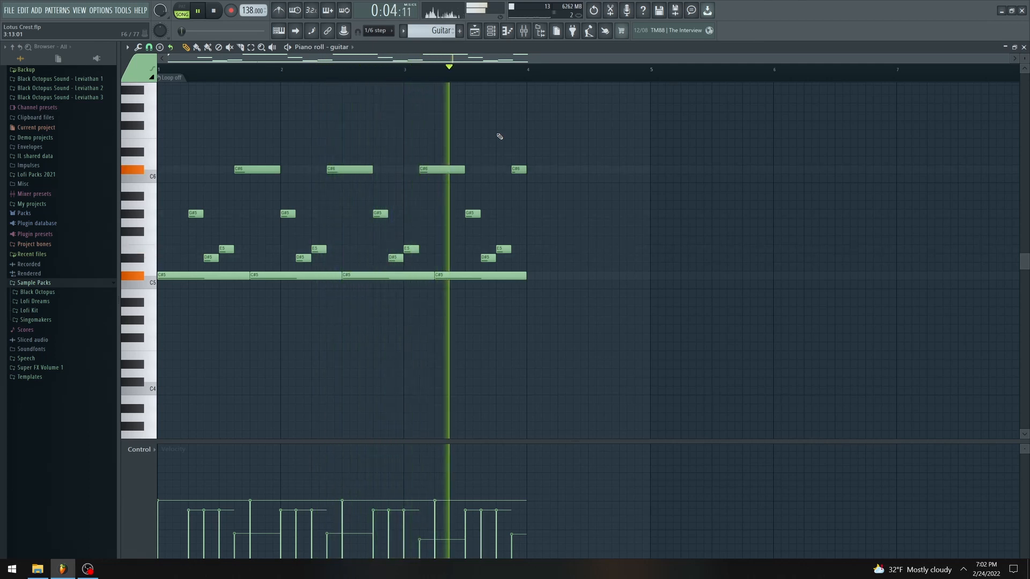
key("space")
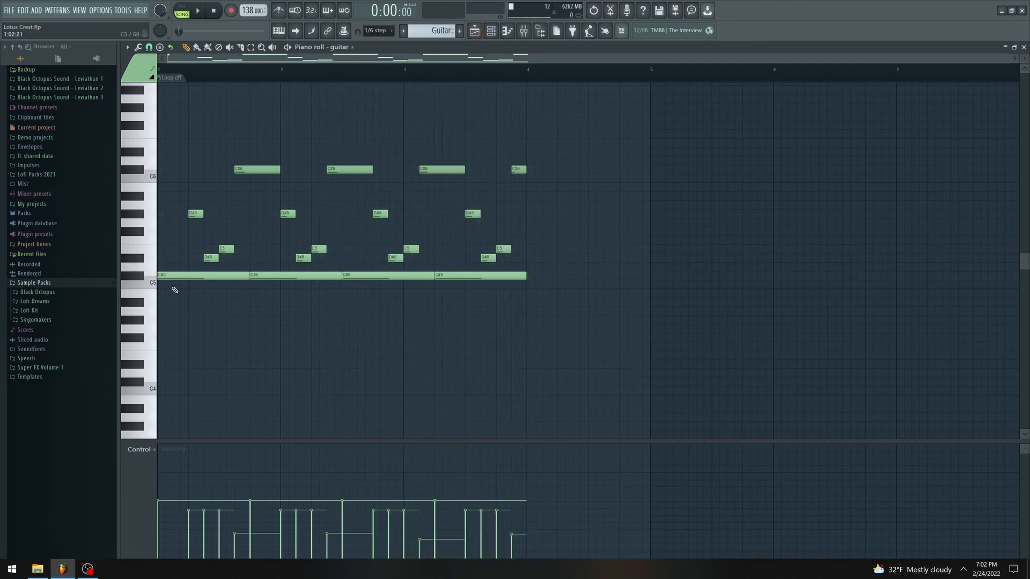
Step: Open the first Guitar #2 clip in the piano roll and play it with the whole pattern in view
left_click(474, 30)
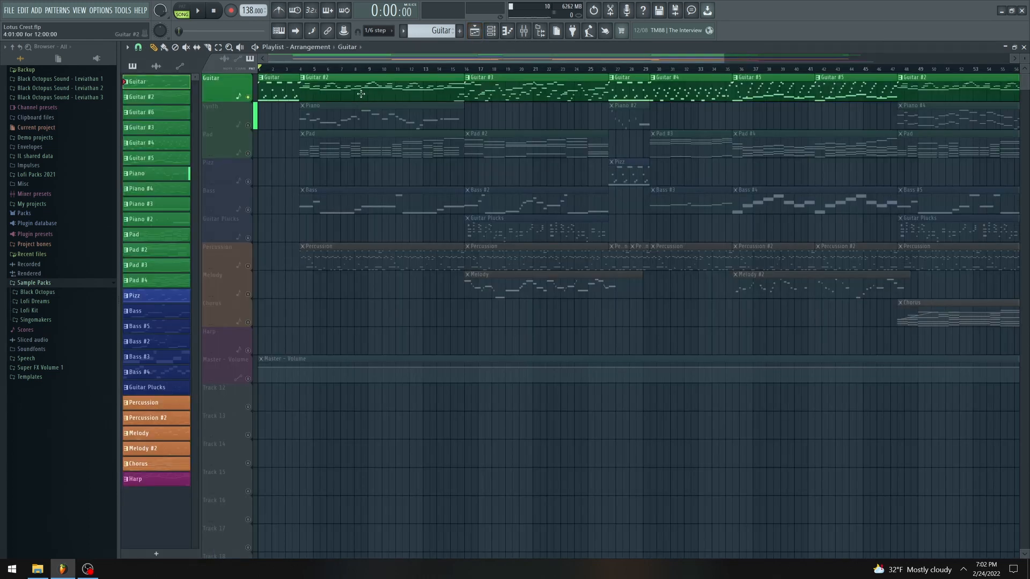
left_click(314, 78)
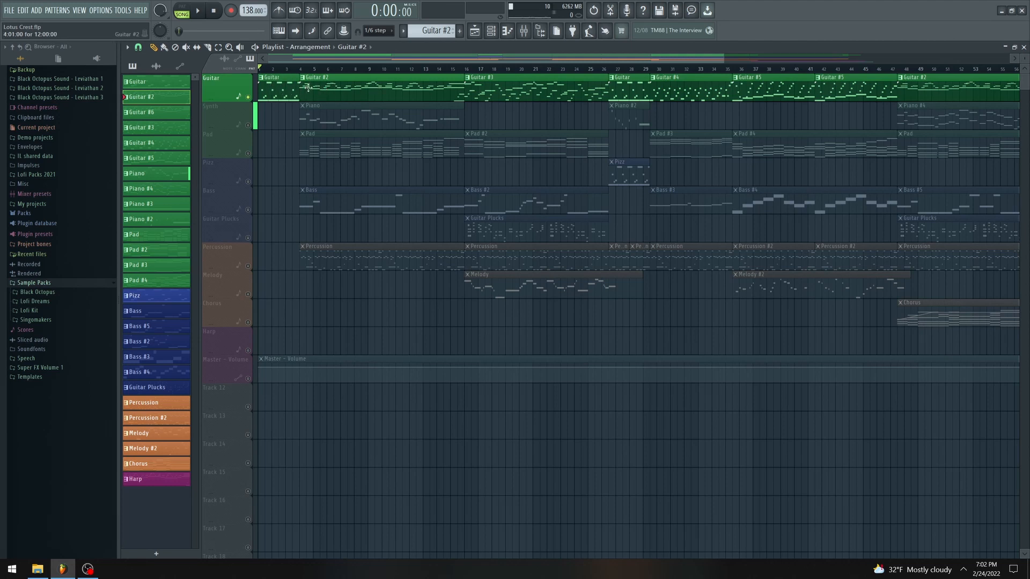
double_click(310, 87)
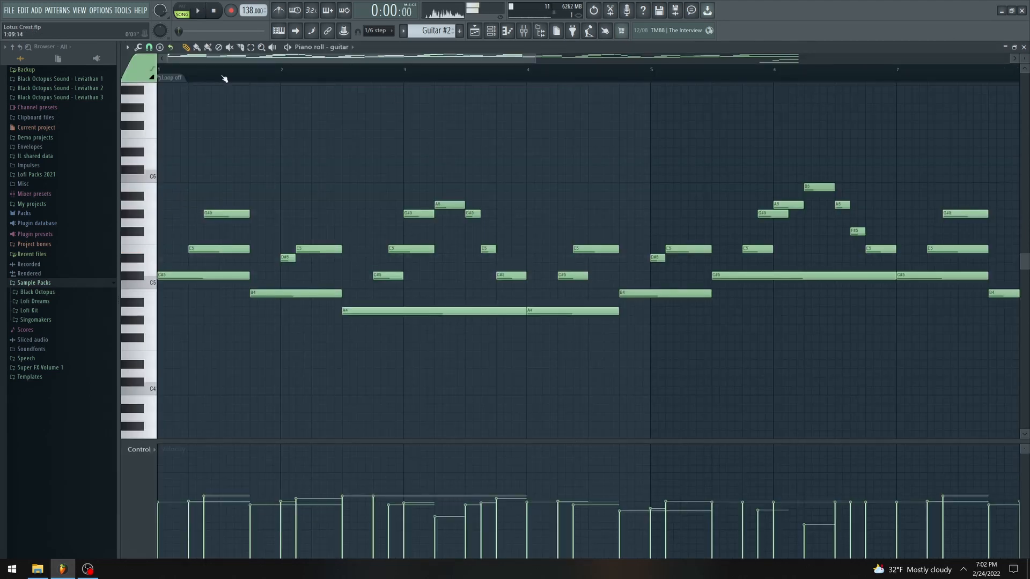
key("space")
scroll(416, 179, "down", 2)
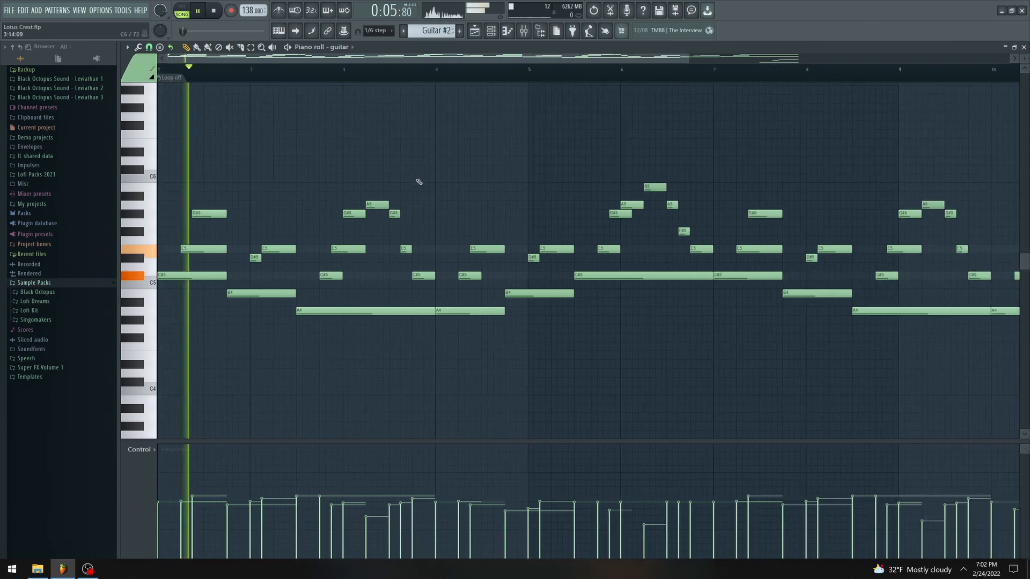
scroll(625, 268, "down", 1)
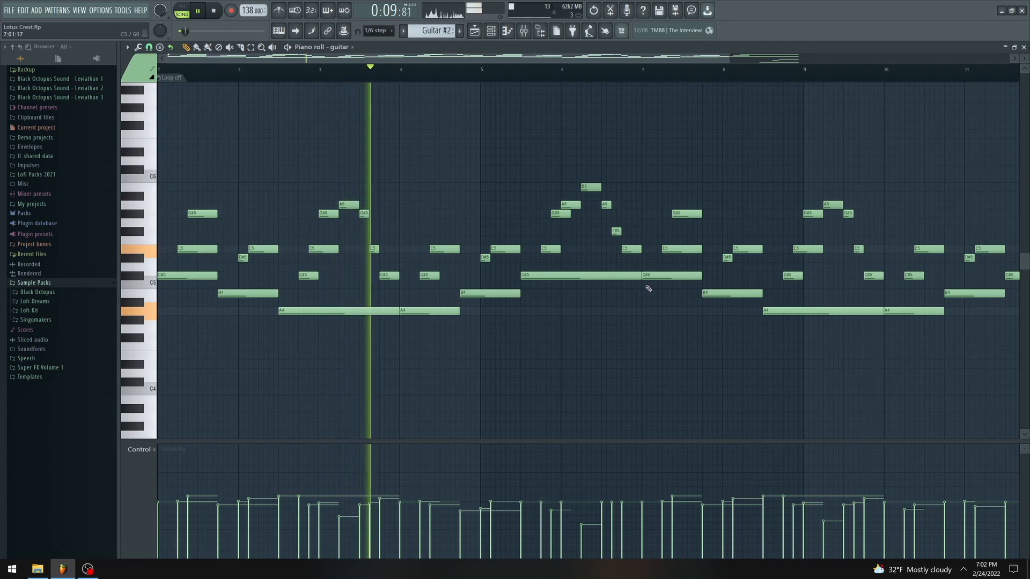
scroll(649, 288, "down", 1)
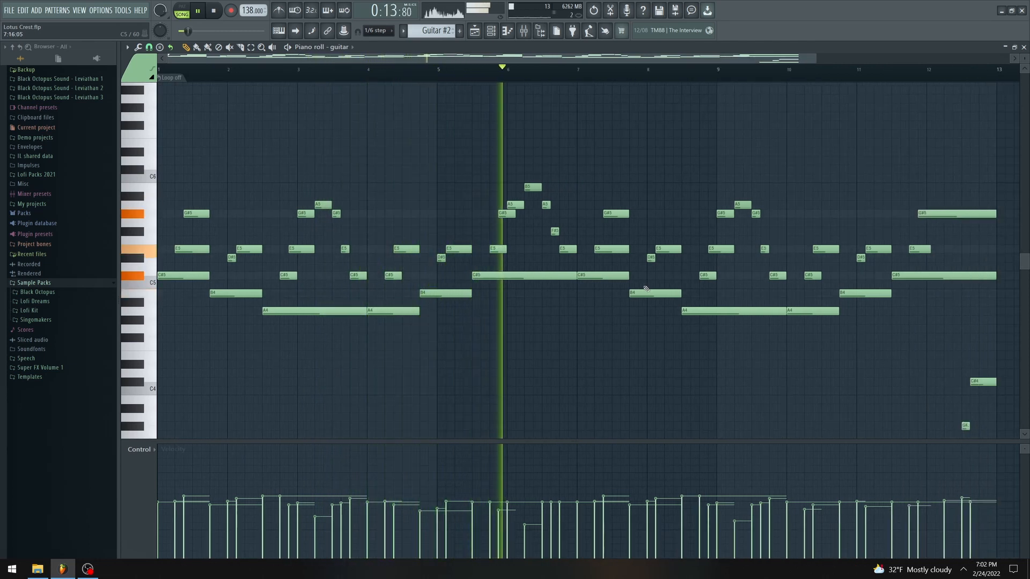
key("space")
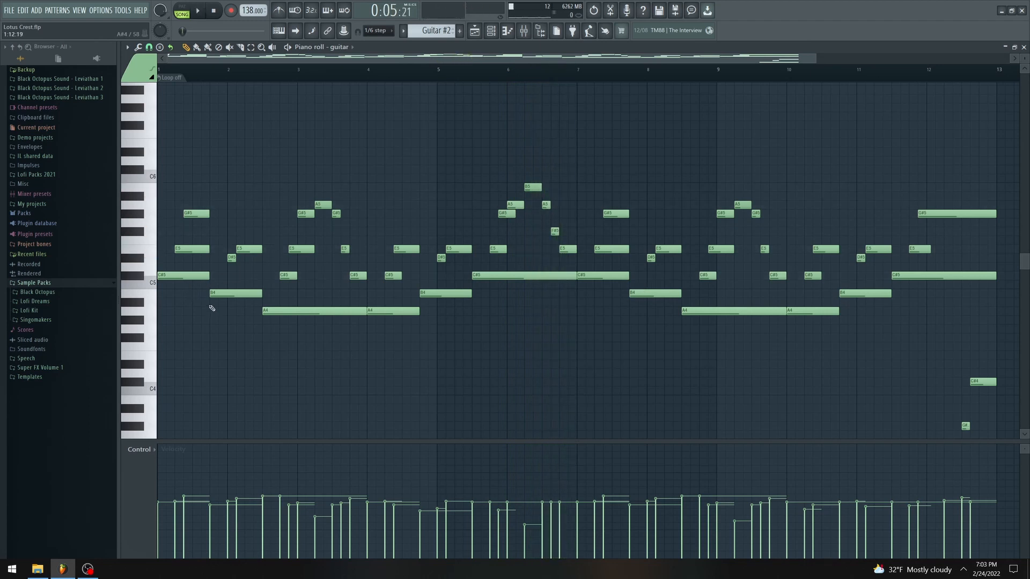
Step: Transpose all notes of the Guitar #2 pattern up three semitones and play back the result
key("ctrl+a")
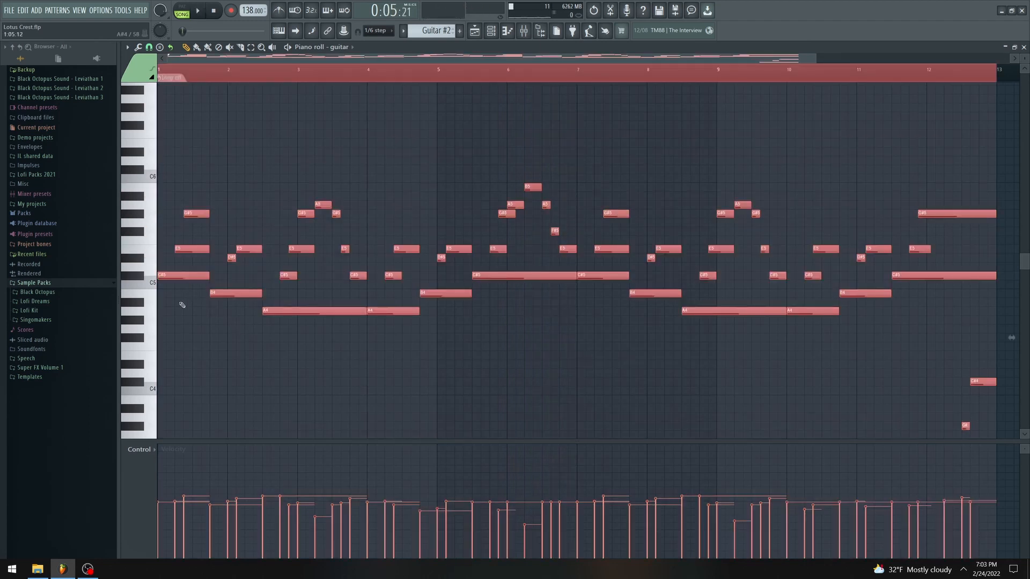
key("shift+Up")
key("shift+Up")
key("shift+Up")
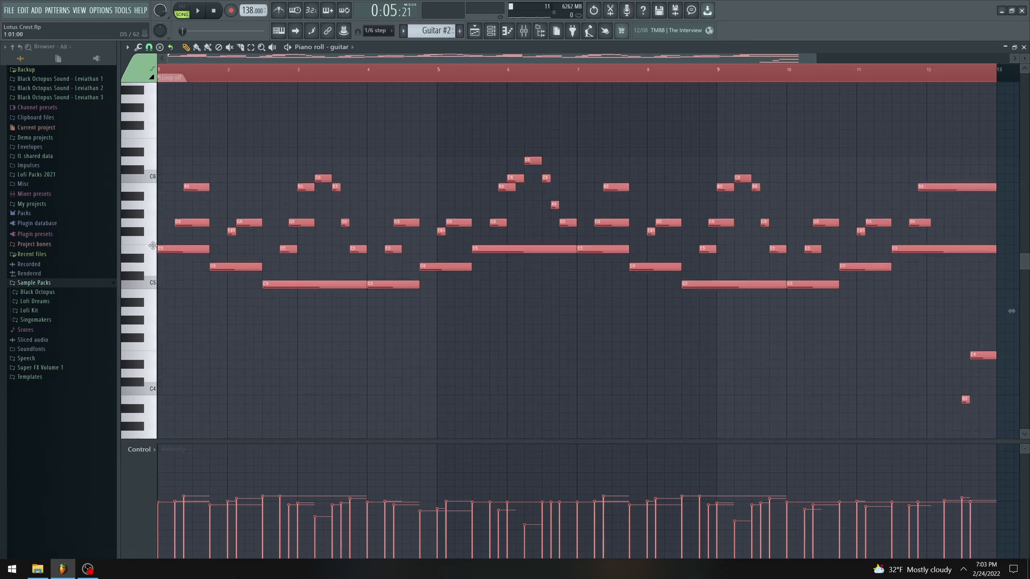
left_click(147, 251)
key("space")
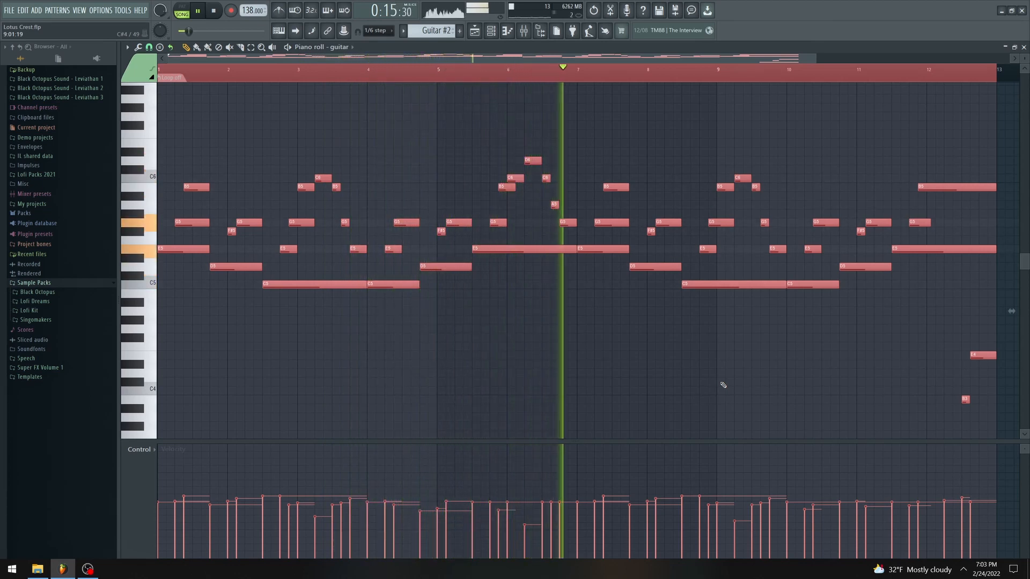
key("space")
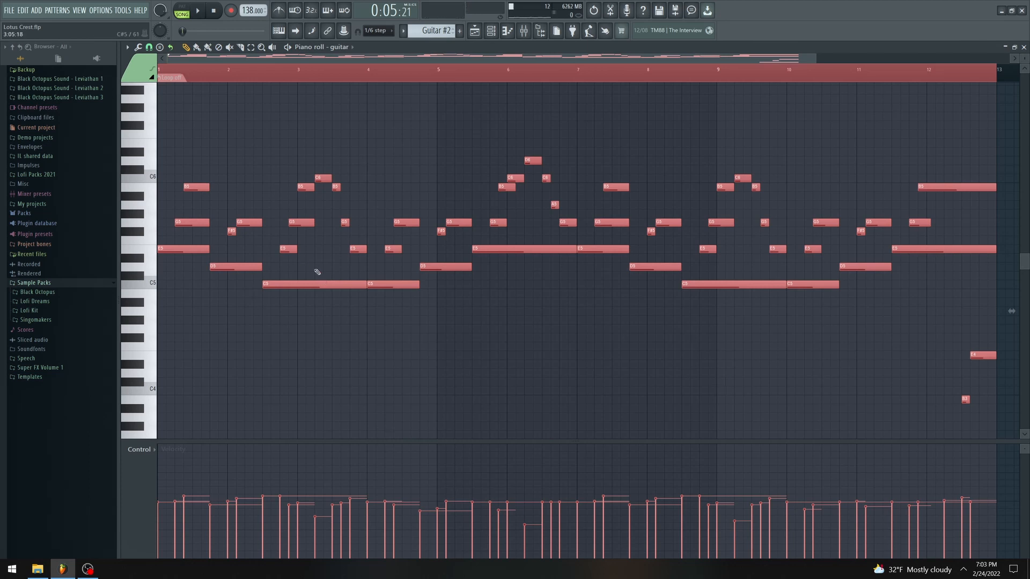
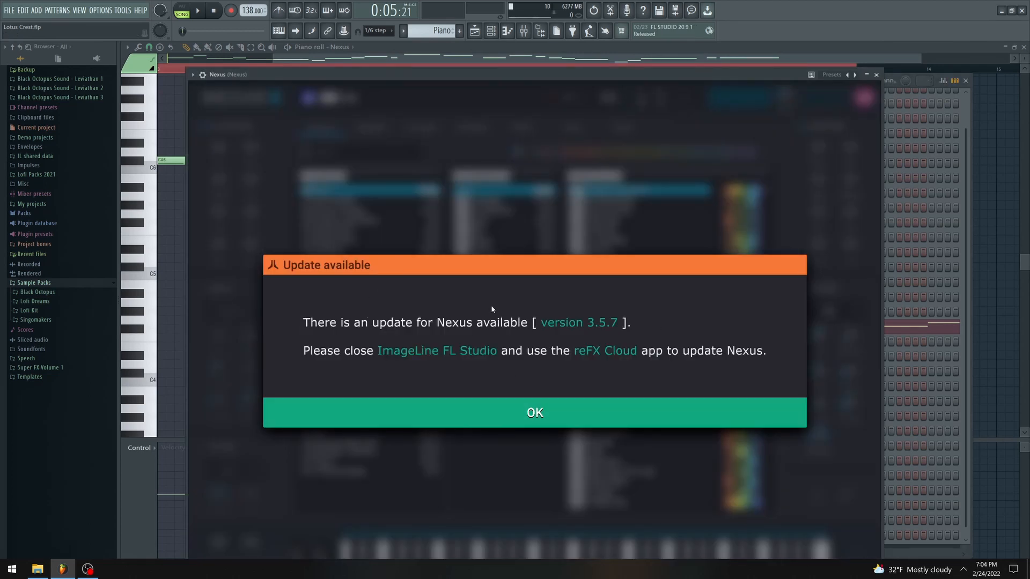
Step: Dismiss the Nexus update notice, close the plugin, and play the Guitar and Synth tracks together in the playlist
left_click(520, 423)
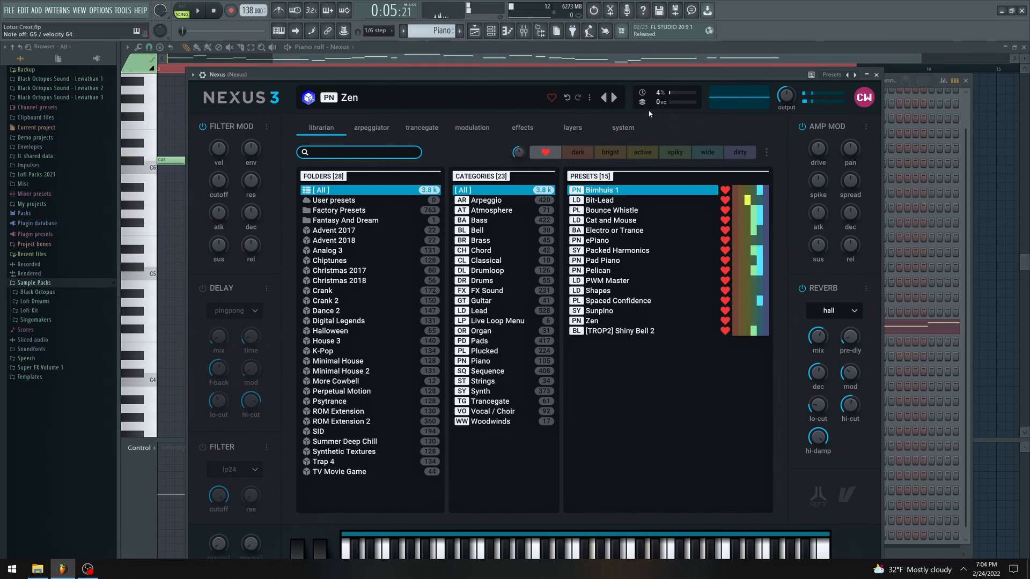
left_click(774, 57)
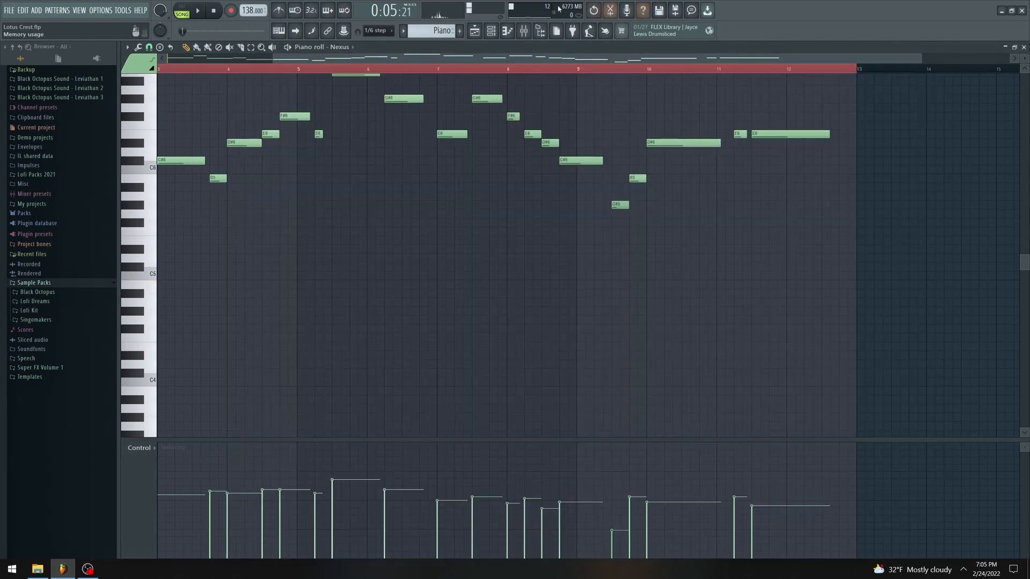
left_click(474, 30)
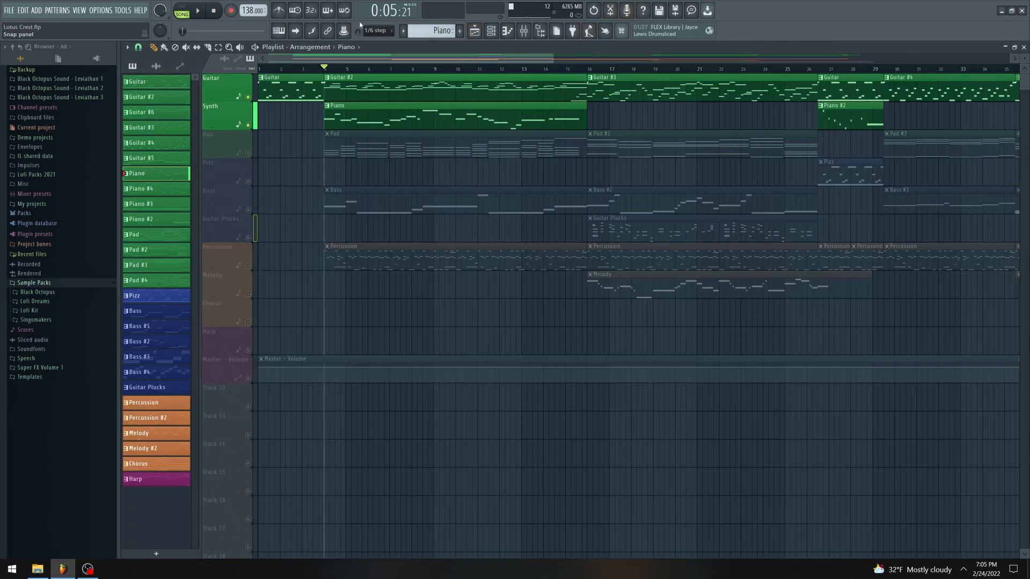
key("space")
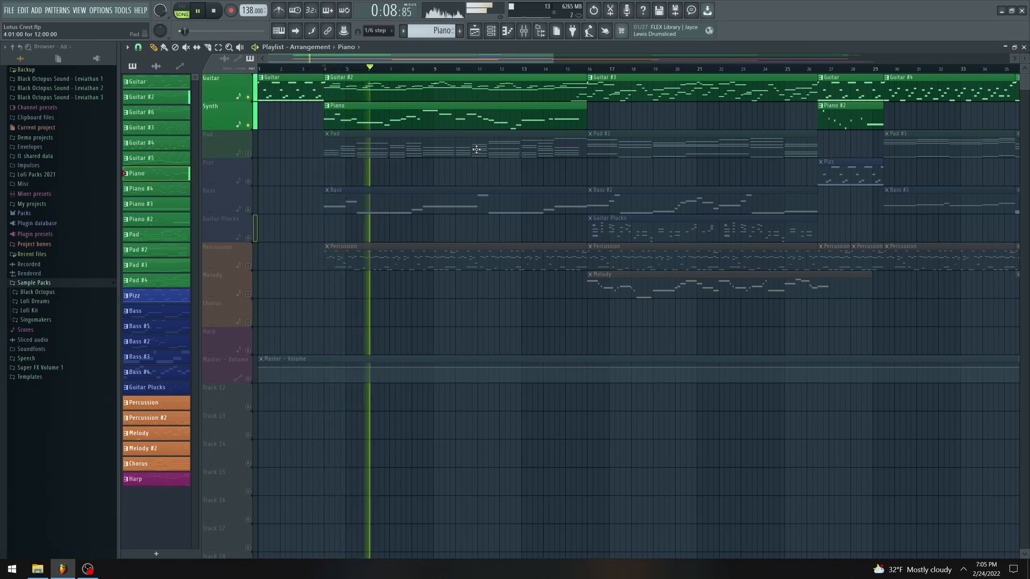
key("space")
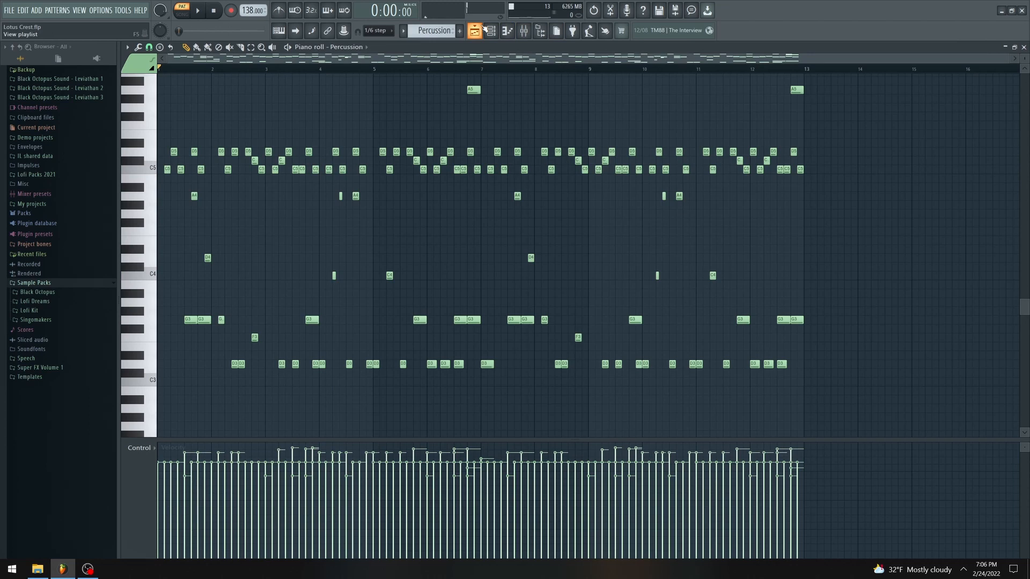
Step: Unmute the Bass track in the playlist and play the arrangement while viewing the first Bass clip's notes
left_click(483, 30)
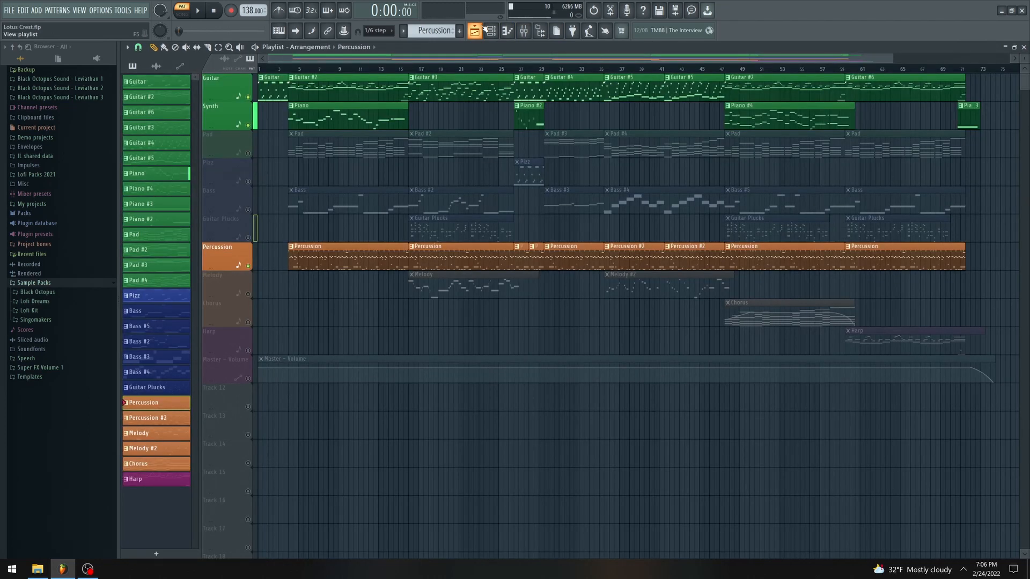
left_click(248, 211)
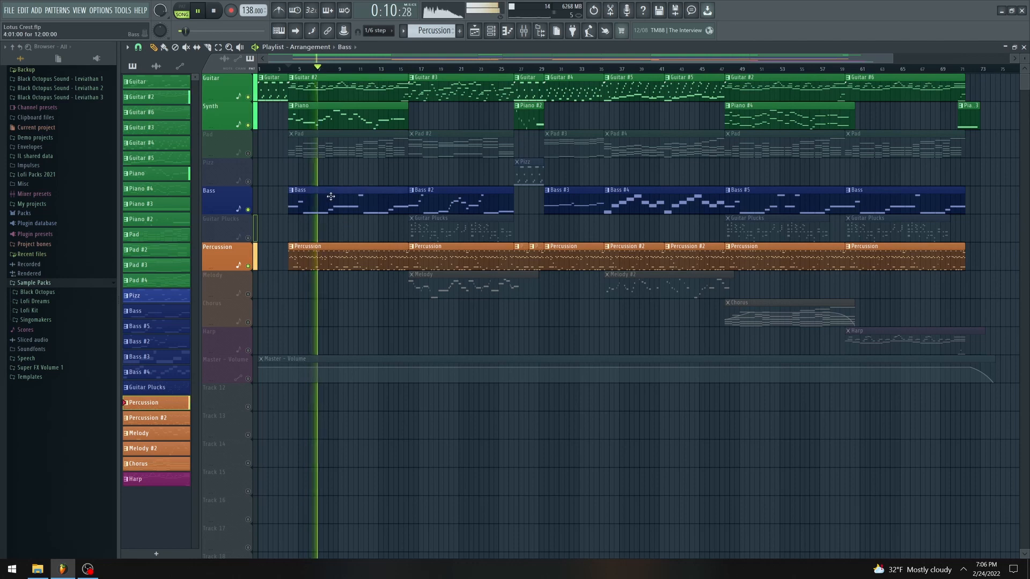
double_click(342, 202)
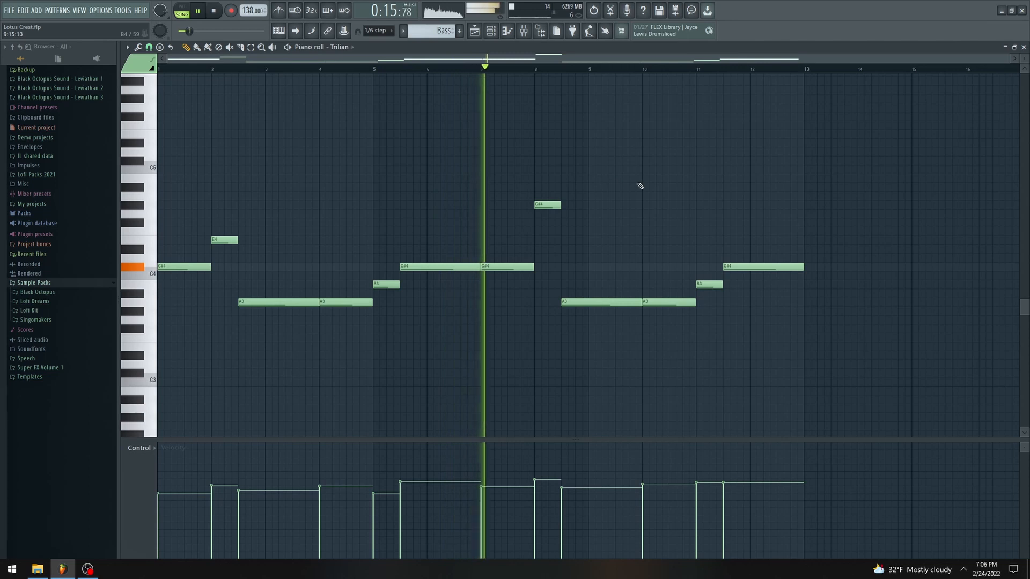
left_click(480, 33)
key("space")
left_click(325, 68)
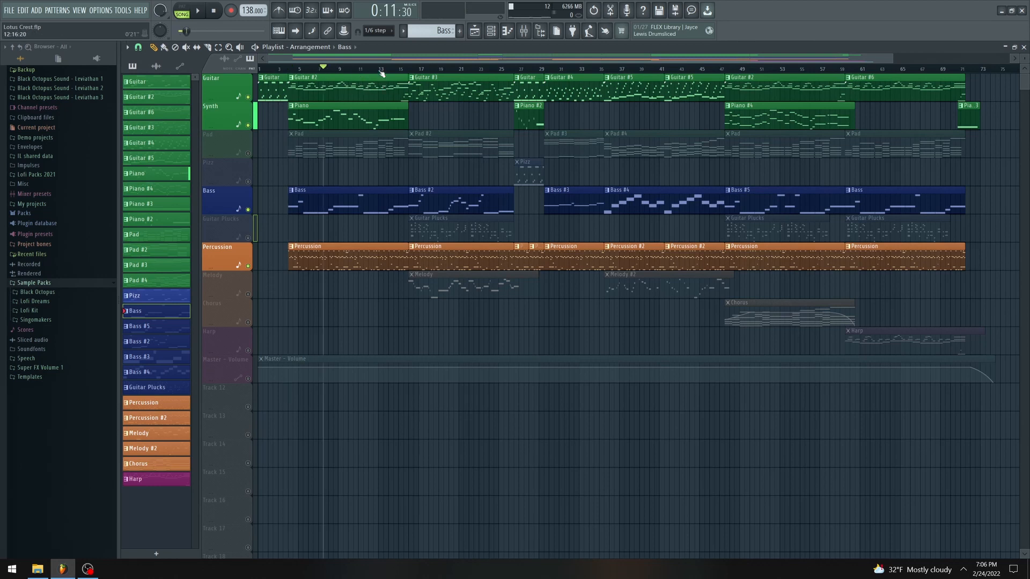
Step: Compare the chord notes of the first Pad clip with the notes of the Guitar #2 clip in the piano roll
double_click(367, 144)
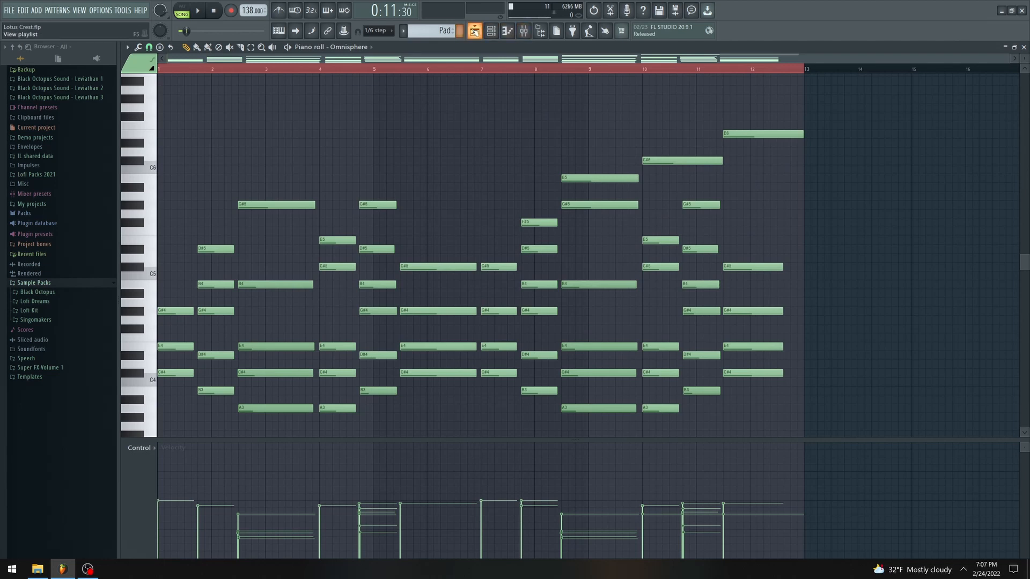
left_click(475, 30)
double_click(377, 84)
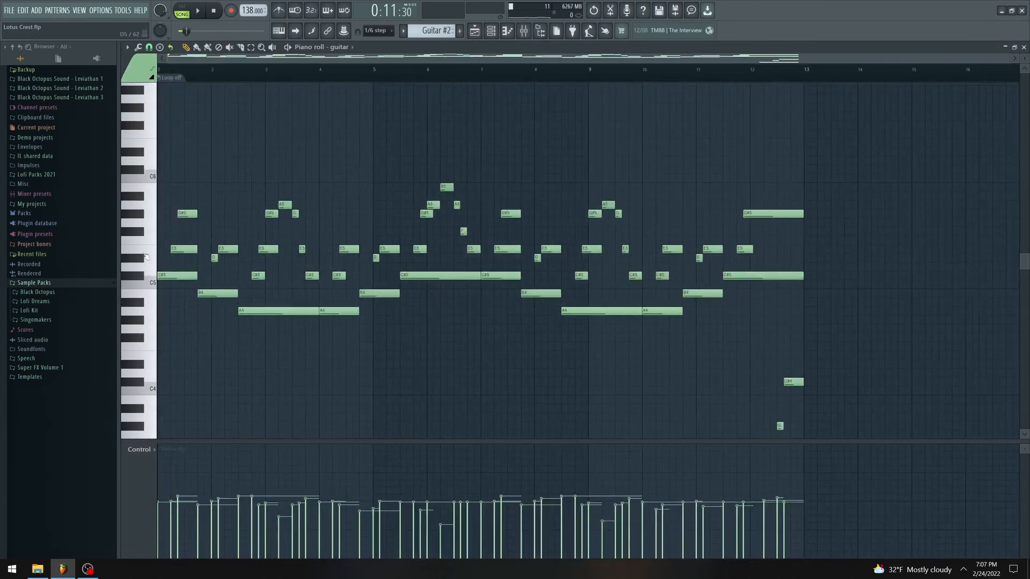
left_click(475, 30)
double_click(313, 152)
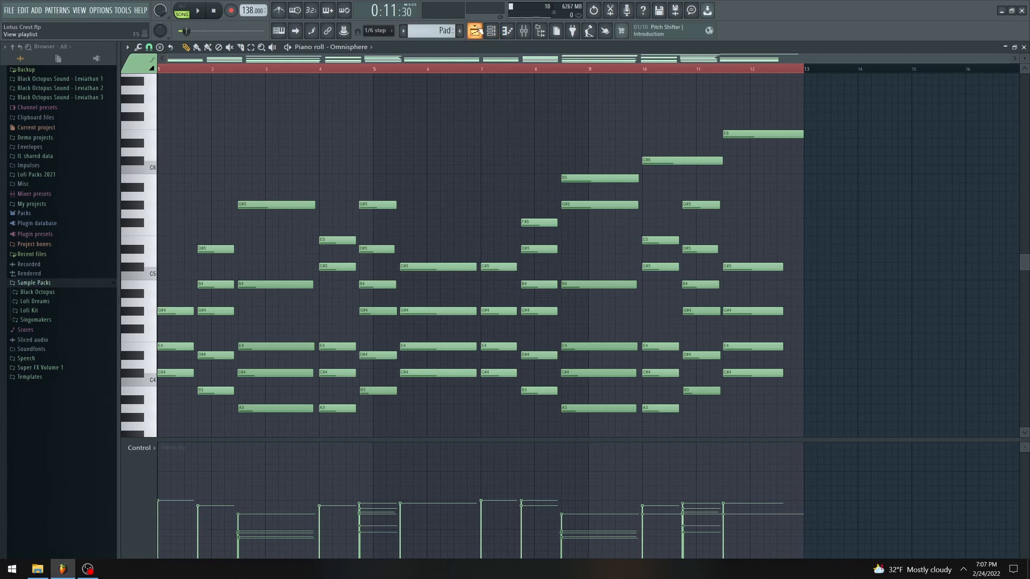
left_click(479, 28)
double_click(341, 101)
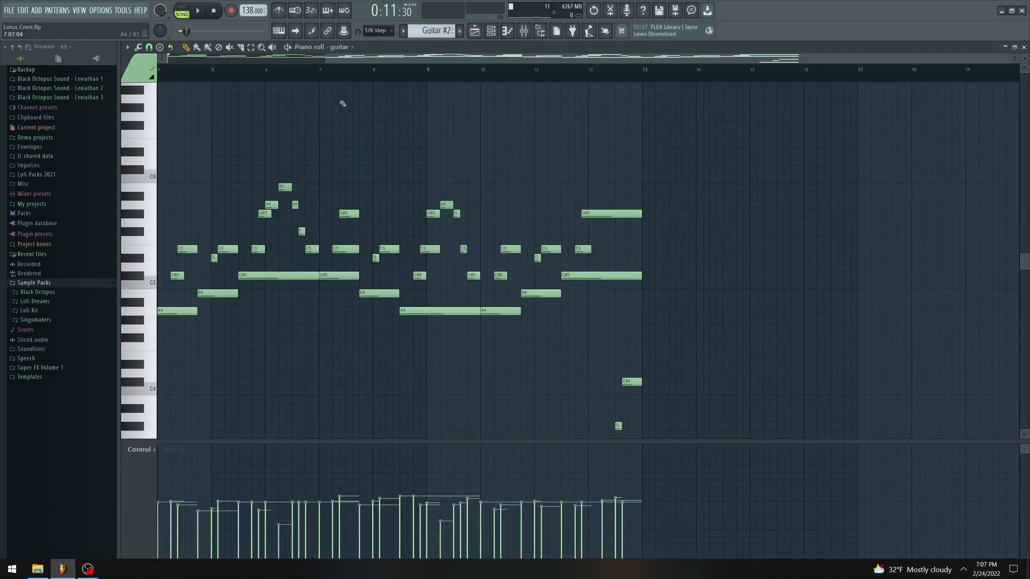
Step: Unmute the Pad track in the playlist and play the song from the start of the Guitar #2 clip
left_click(475, 31)
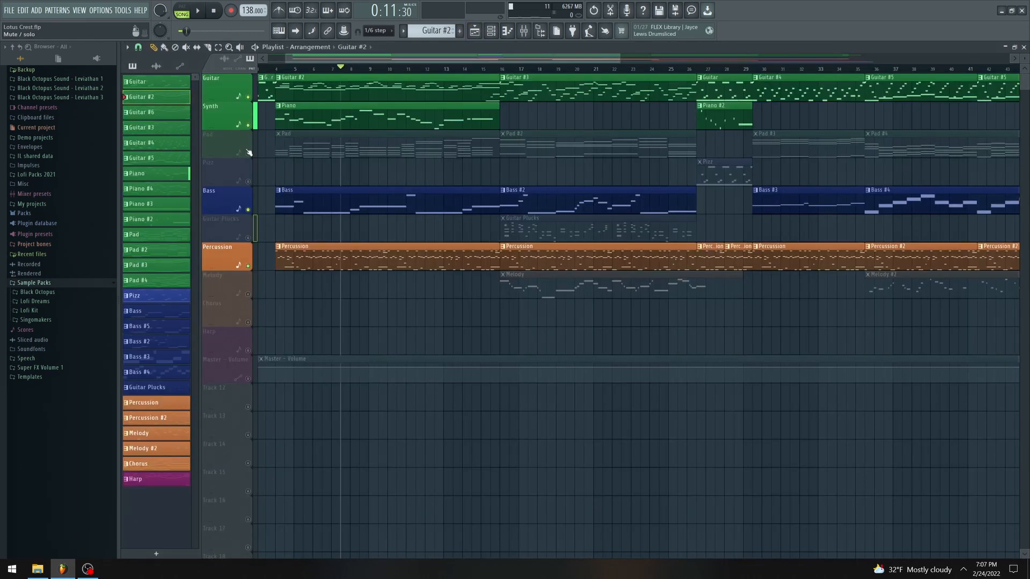
left_click(278, 69)
key("space")
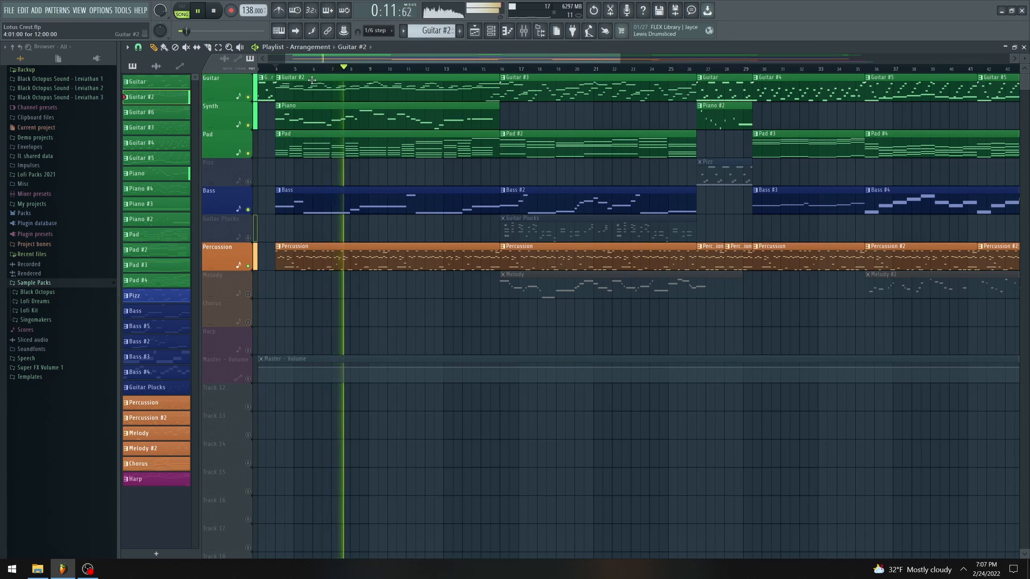
key("space")
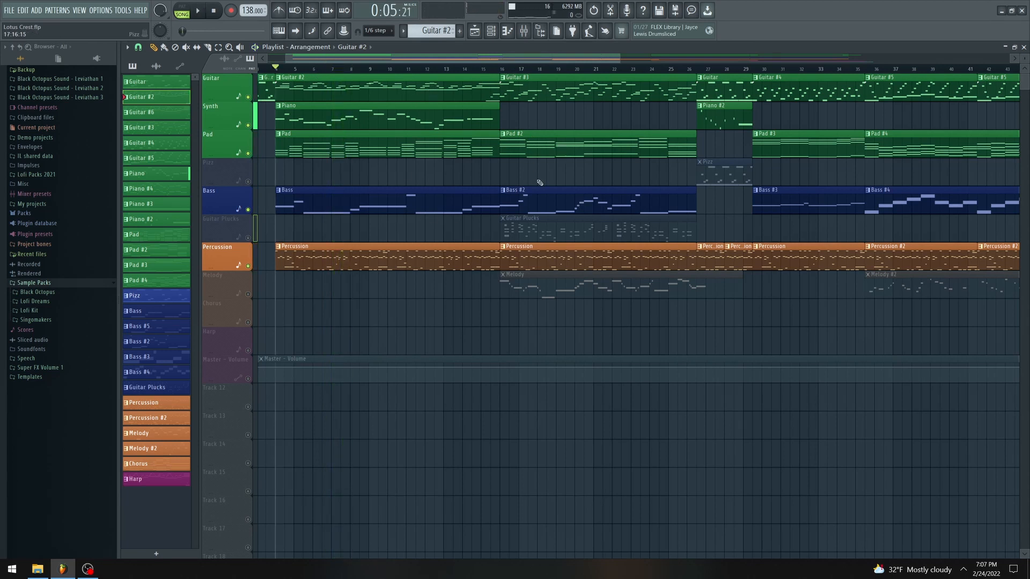
Step: Locate the start of the Guitar #3 clip on the timeline and mark the first section spanned by the Guitar #2 clip
left_click(369, 70)
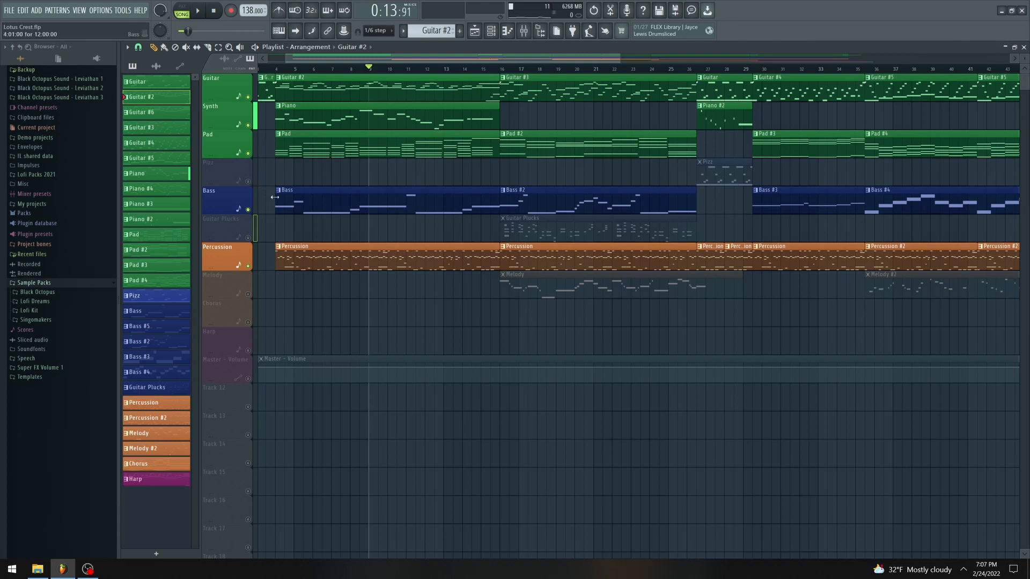
left_click(502, 71)
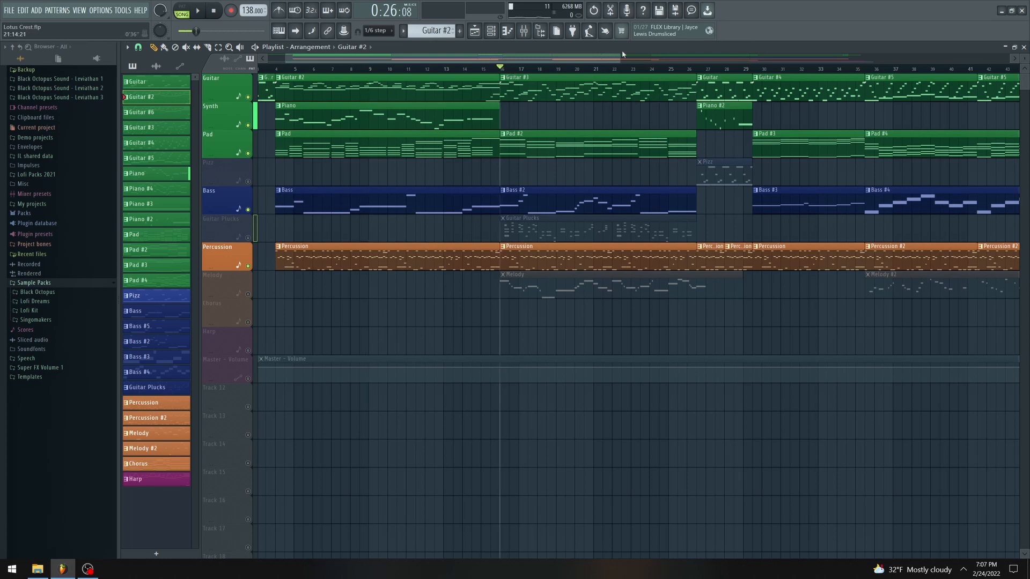
left_click_drag(620, 59, 681, 59)
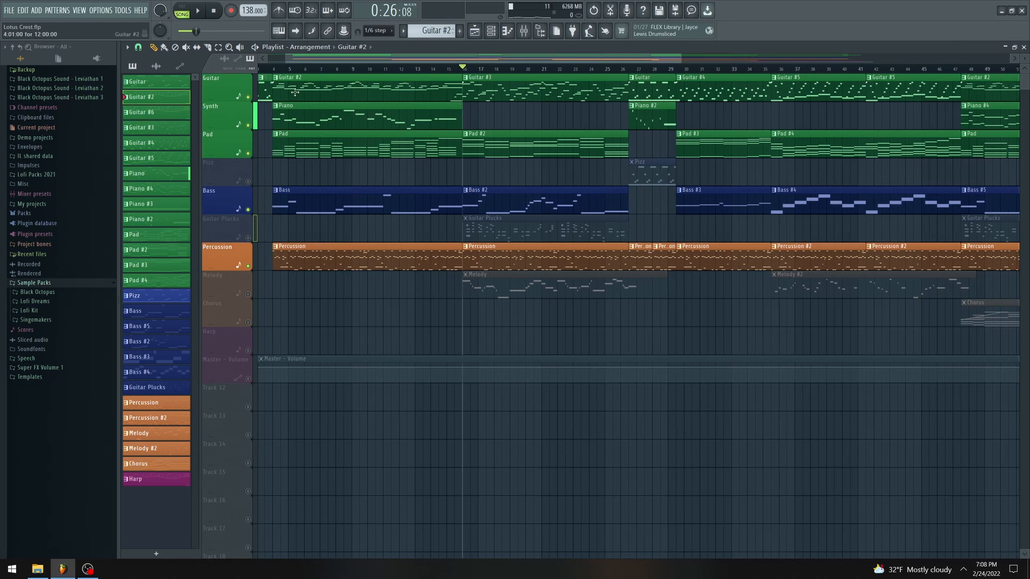
left_click_drag(280, 70, 466, 82)
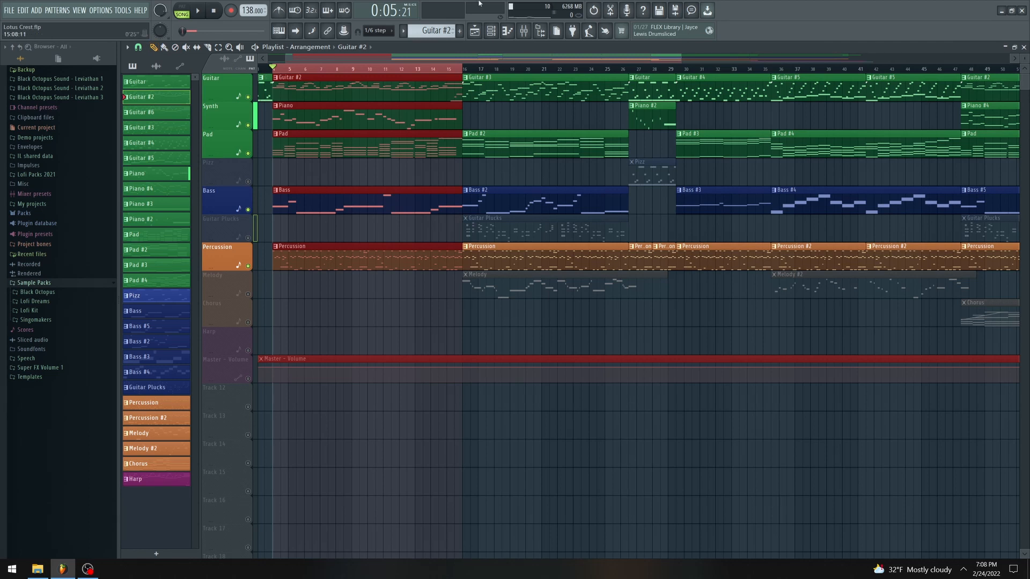
Step: View the Guitar #3 clip's notes in the piano roll and play them in pattern mode
double_click(485, 92)
scroll(387, 163, "down", 2)
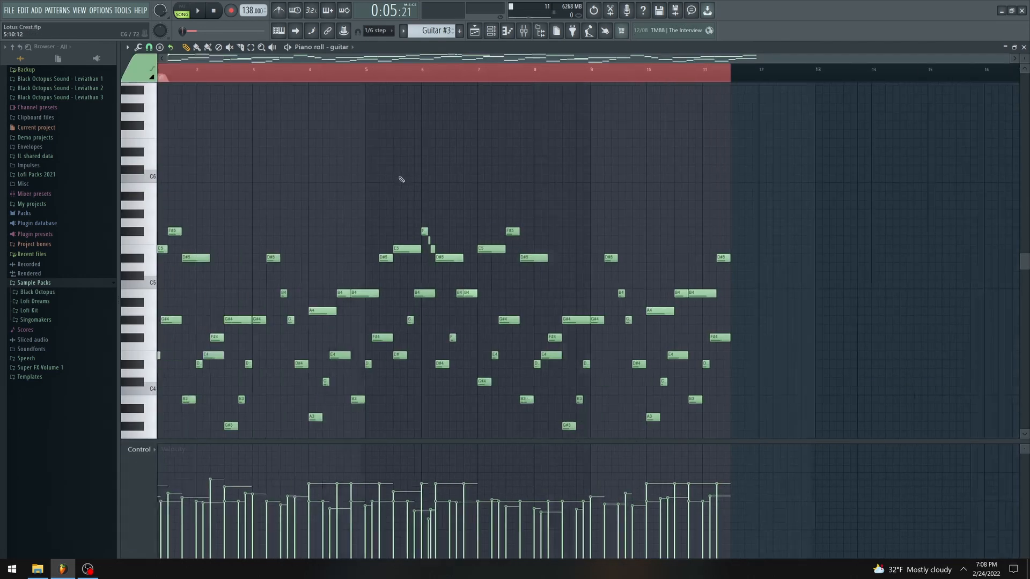
left_click(184, 11)
scroll(387, 209, "down", 3)
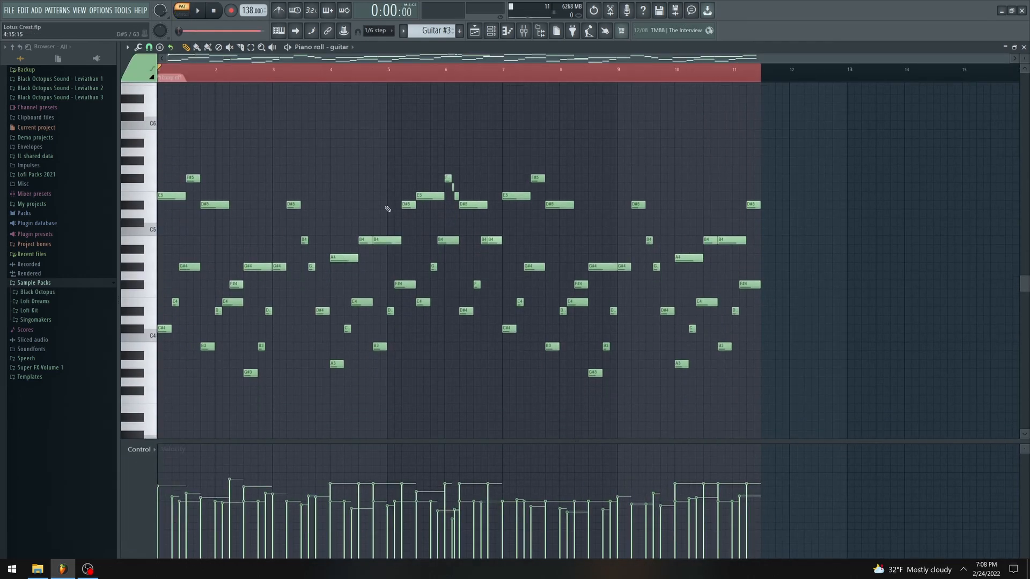
key("space")
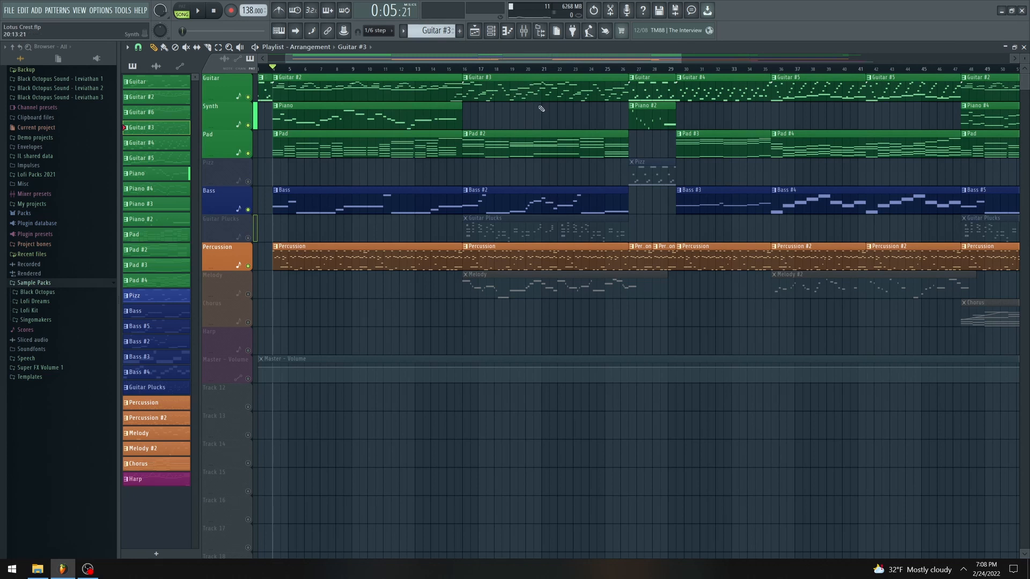
Step: Mute the Pad, Synth and Percussion tracks in the playlist and unmute the Guitar Plucks track
left_click(247, 153)
left_click(248, 125)
left_click(248, 266)
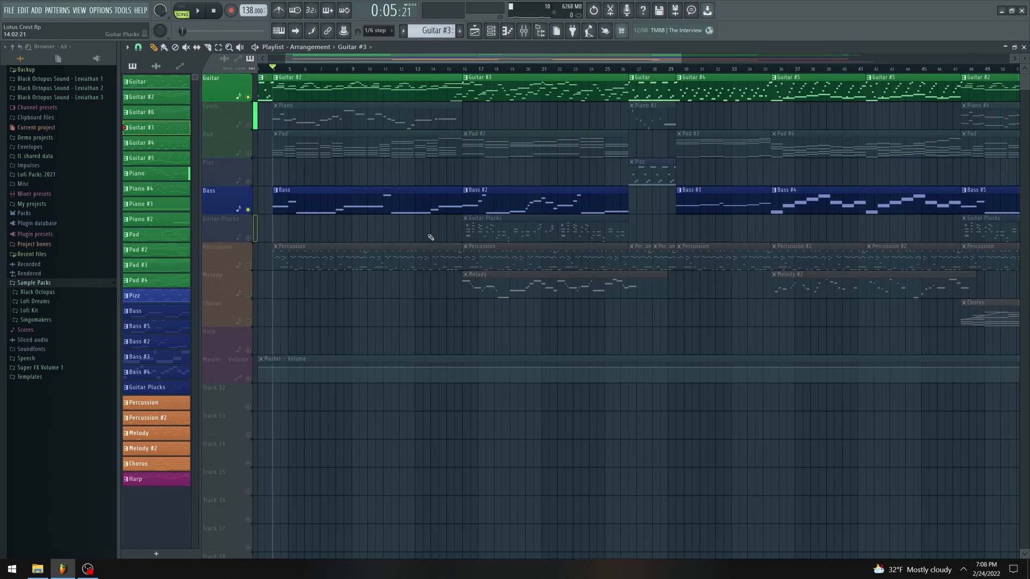
left_click(248, 237)
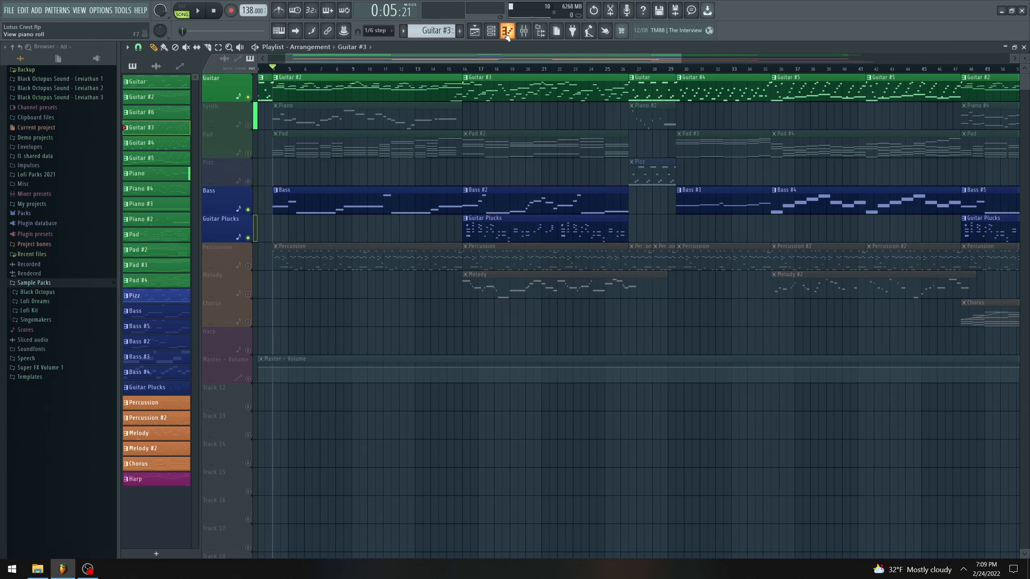
Step: View the first Guitar Plucks clip's notes in the piano roll and play the pattern on its own
double_click(509, 232)
scroll(486, 70, "left", 2)
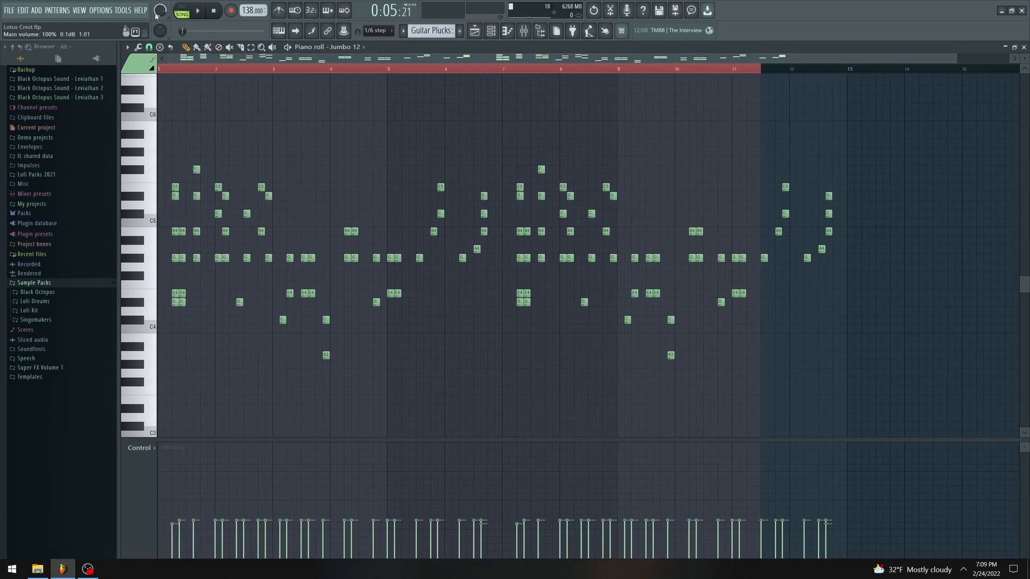
key("space")
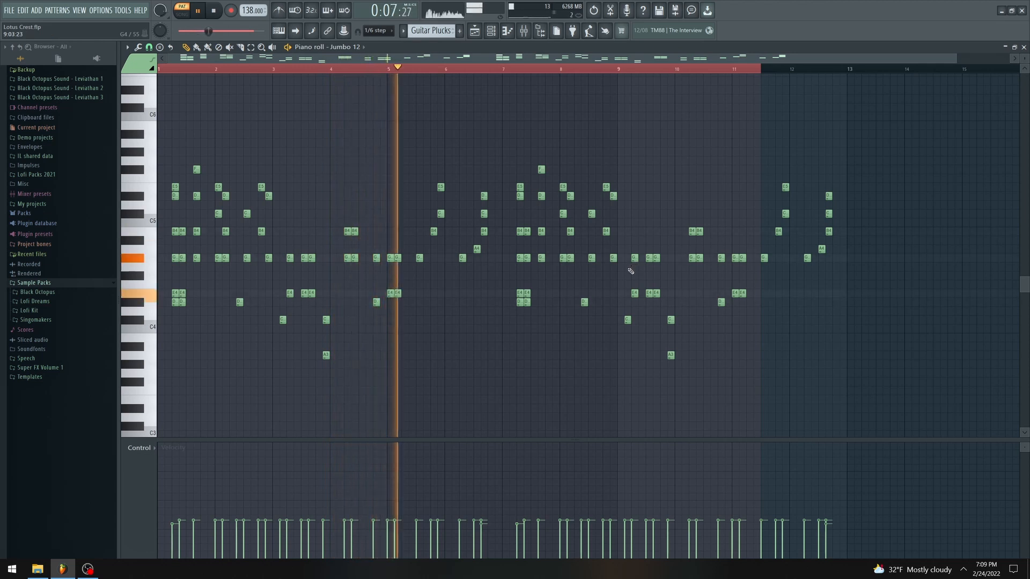
key("space")
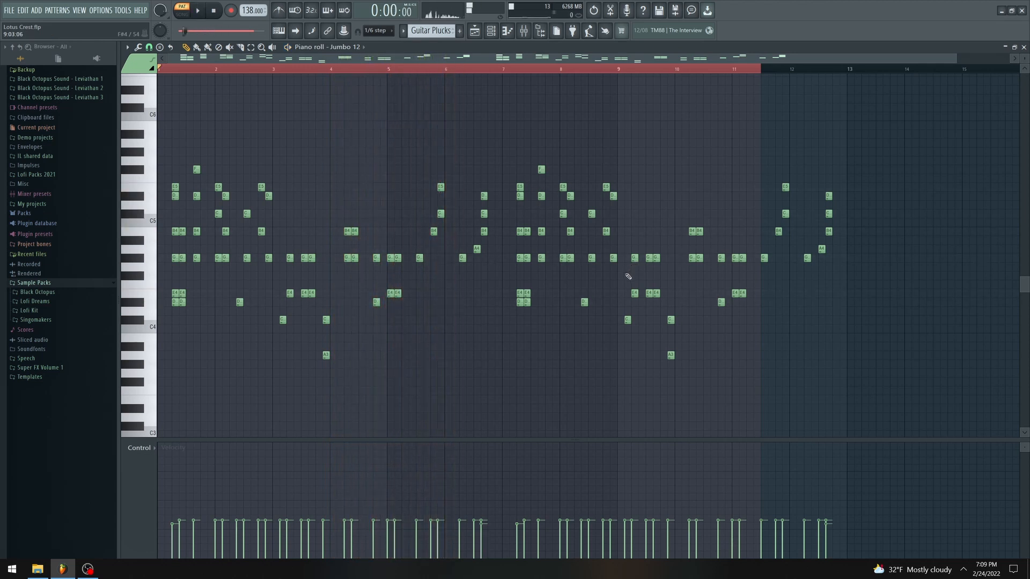
Step: Play the Guitar, Bass and Guitar Plucks tracks together in song mode from the start of the Guitar #3 clip
left_click(482, 33)
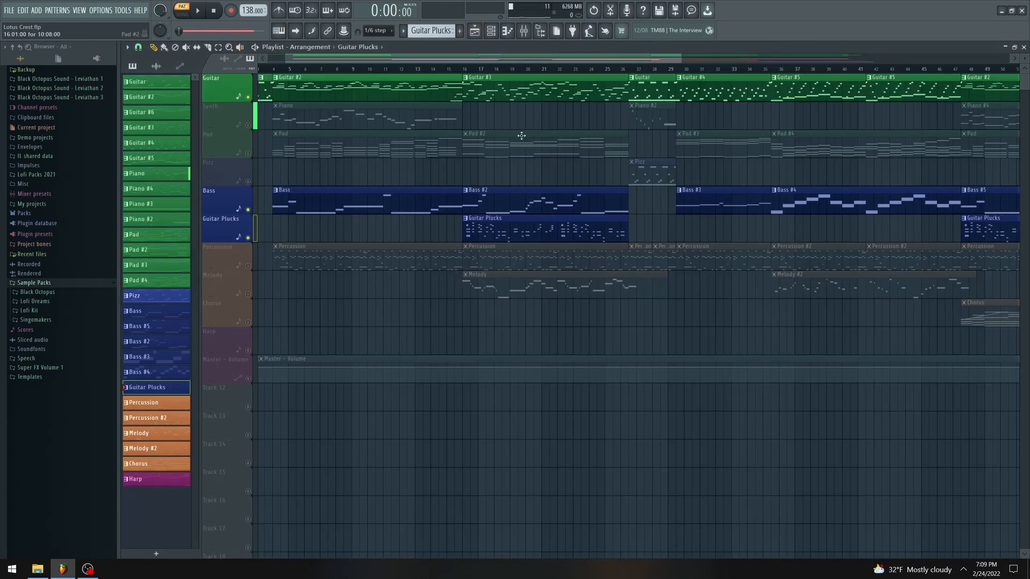
left_click(182, 11)
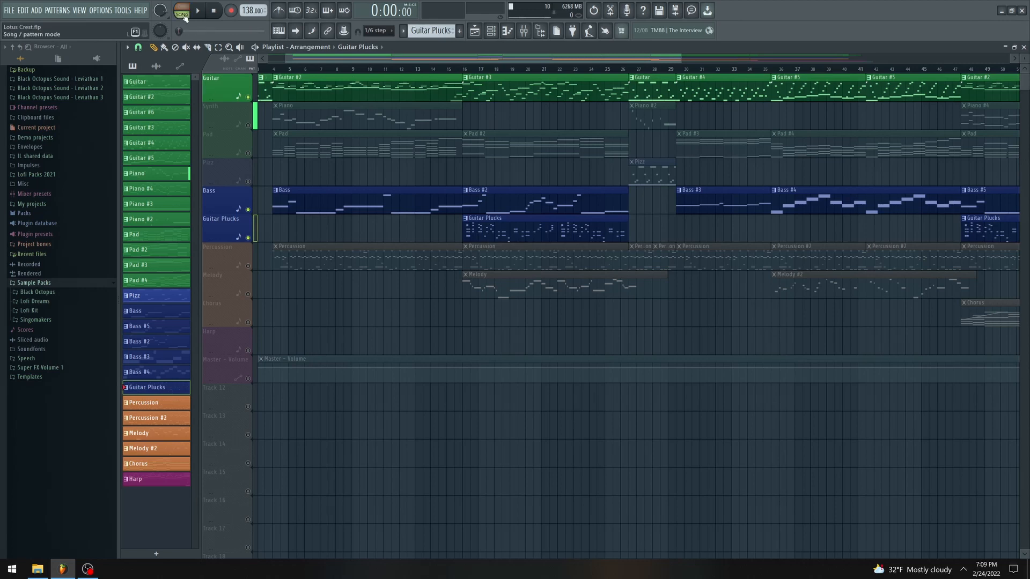
left_click(199, 11)
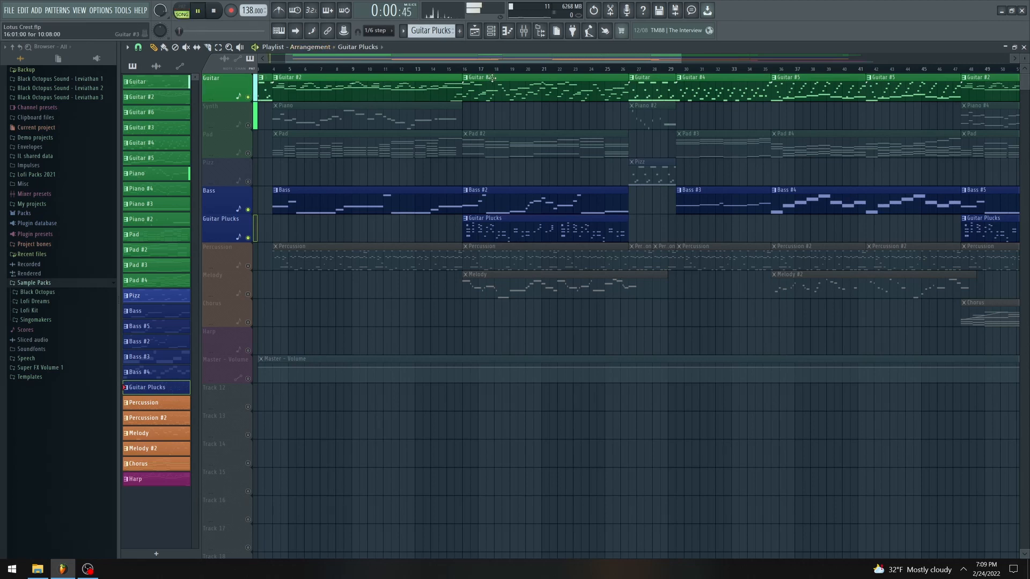
left_click(460, 69)
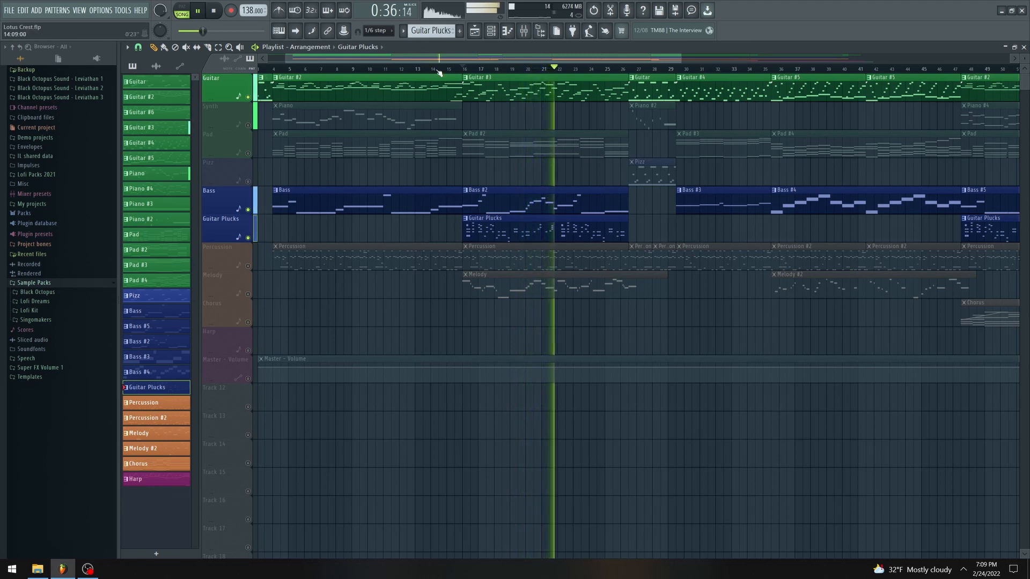
key("space")
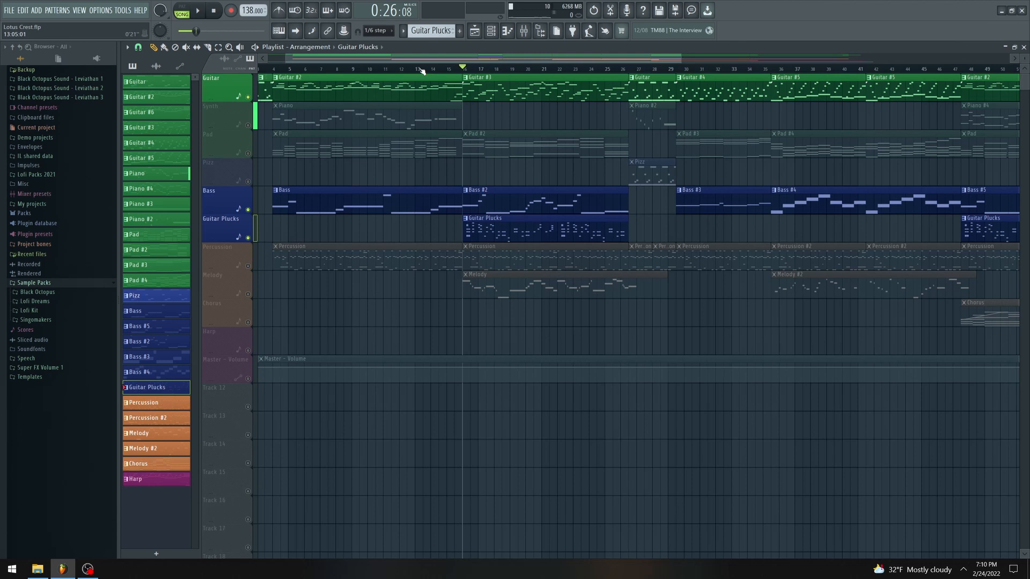
Step: Unmute the Percussion, Pad, Synth, Pizz and Melody tracks in the playlist
left_click(247, 266)
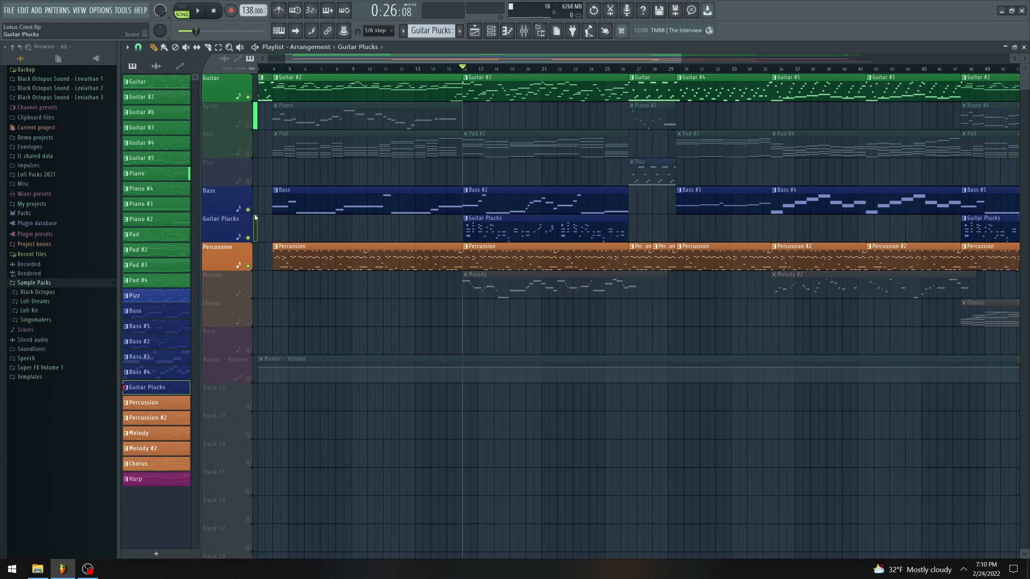
left_click(248, 154)
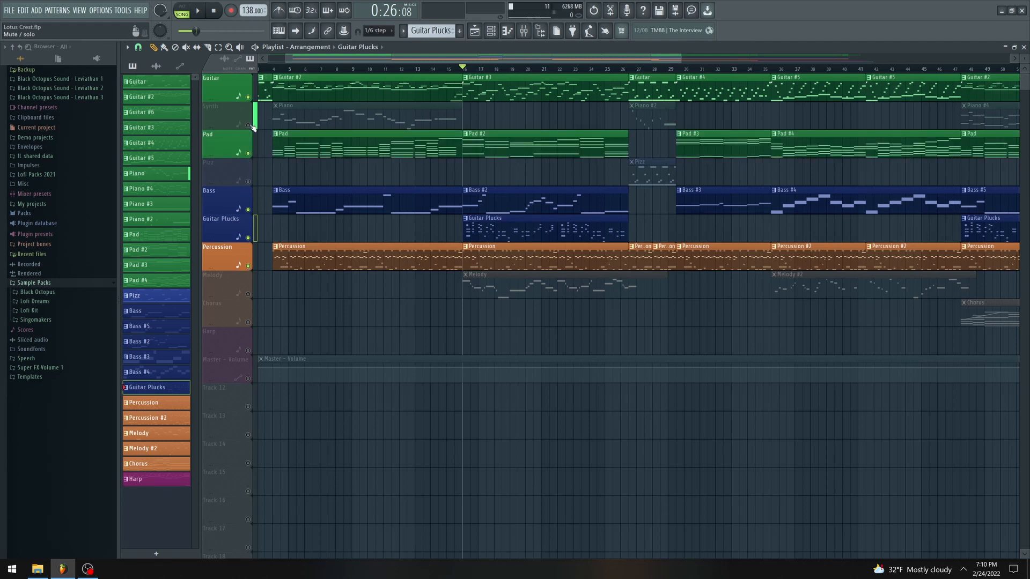
left_click(248, 125)
left_click(248, 181)
left_click(248, 294)
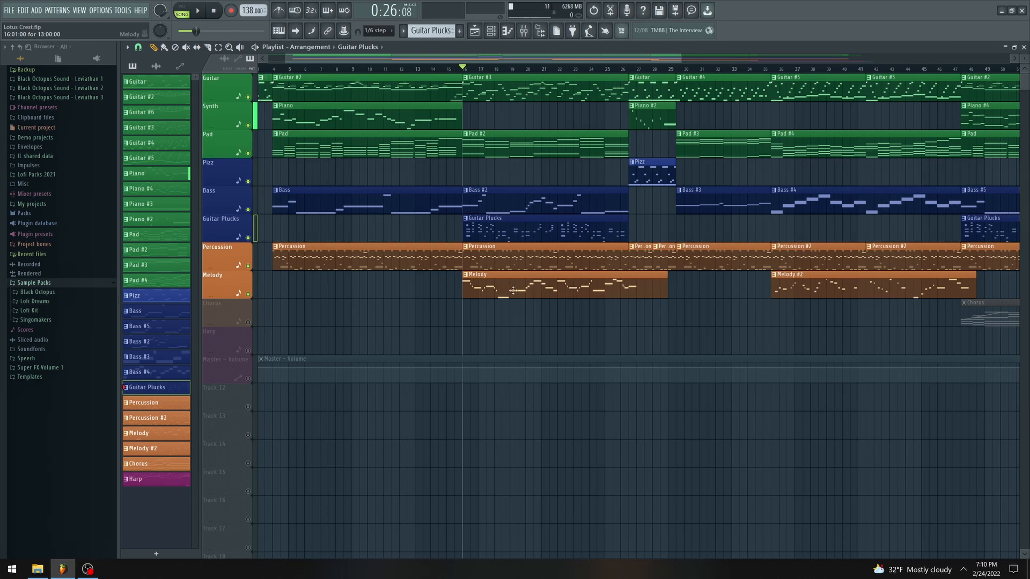
Step: View the first Melody clip's notes in the piano roll and play the pattern on its own
left_click(492, 33)
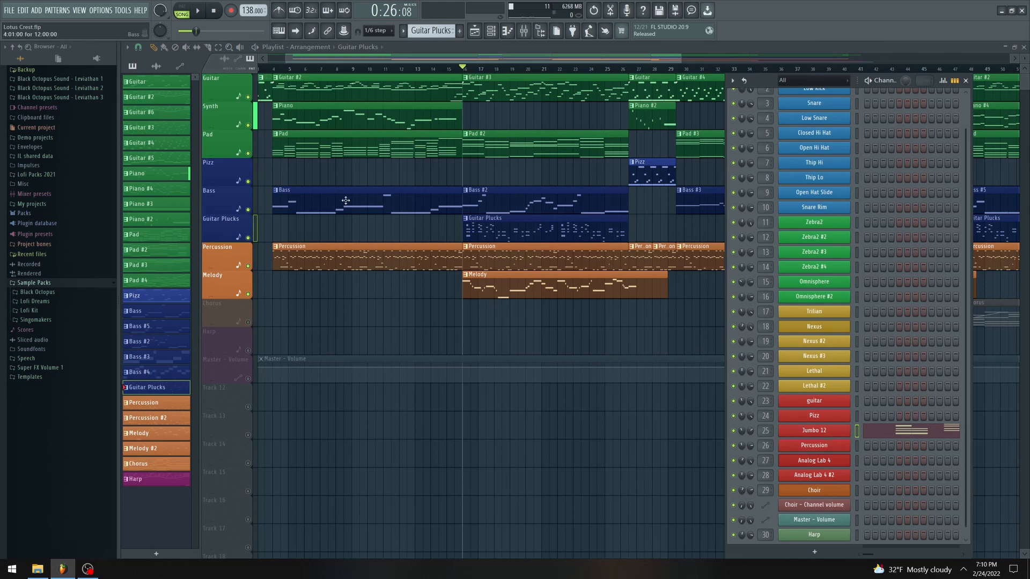
left_click(178, 8)
double_click(478, 287)
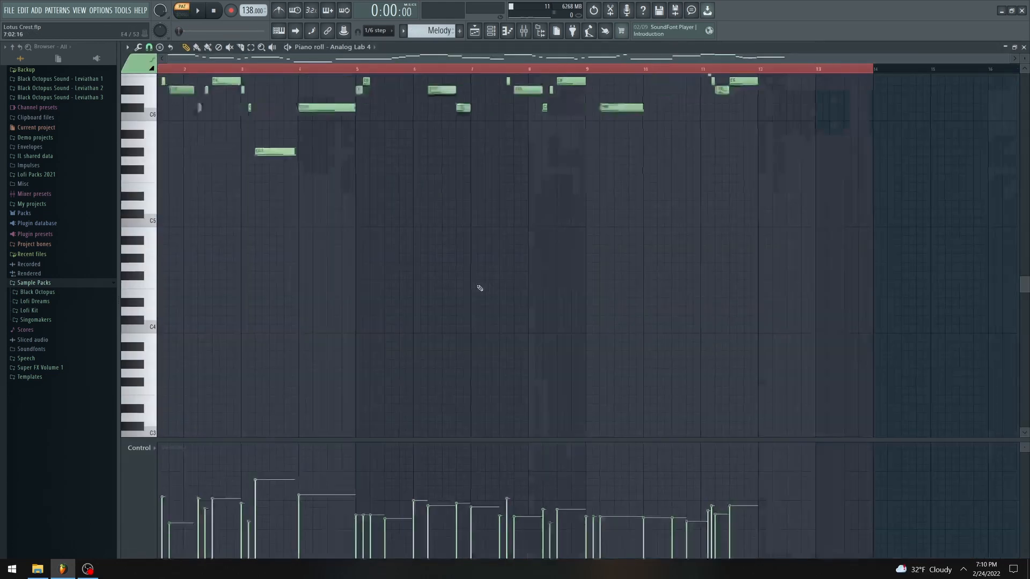
key("space")
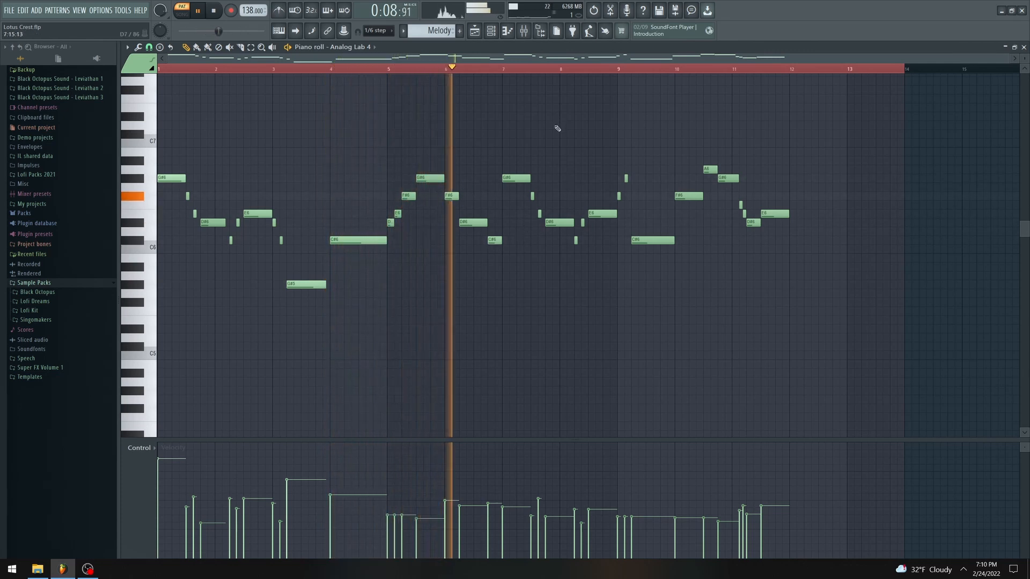
key("space")
Step: Play the arrangement in song mode from the start of the Pizz clip and examine the clips in that section
left_click(475, 30)
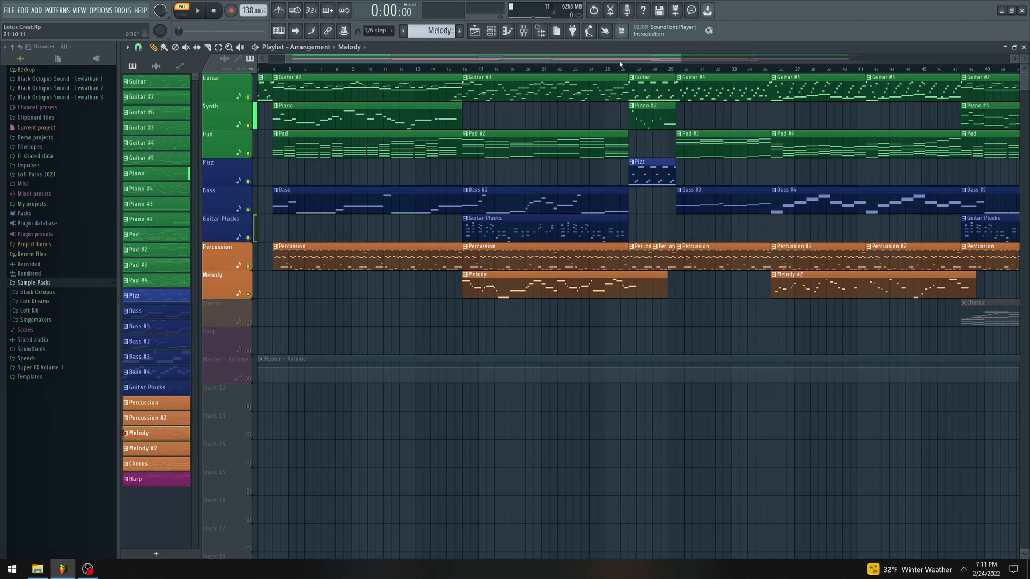
left_click(463, 69)
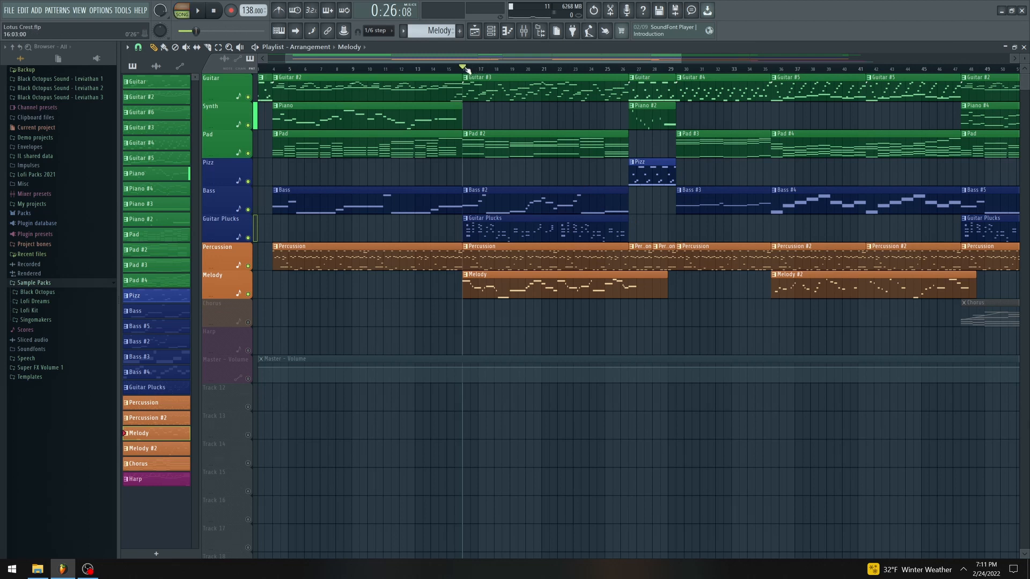
left_click(629, 70)
scroll(727, 96, "down", 3)
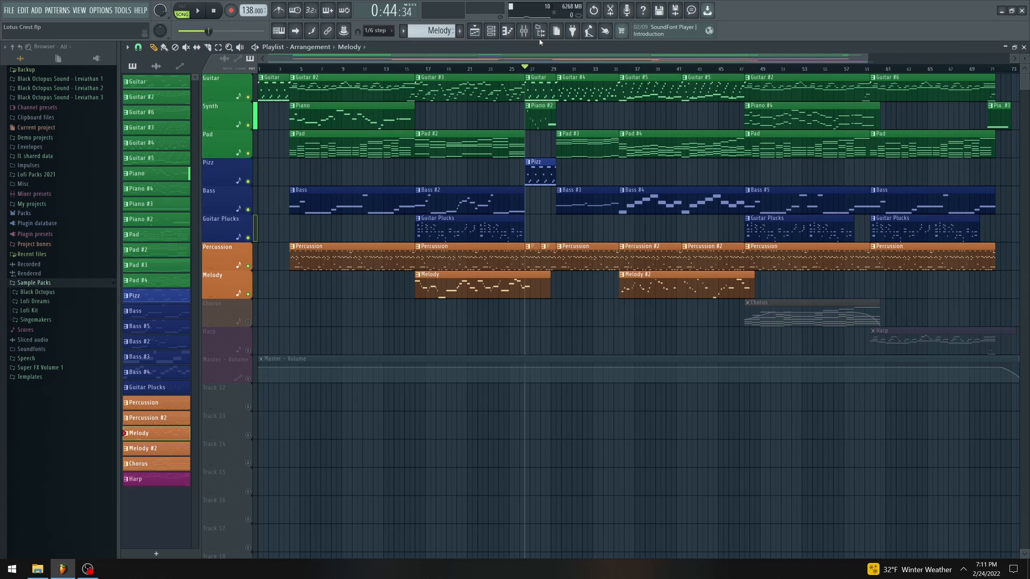
scroll(588, 114, "up", 4)
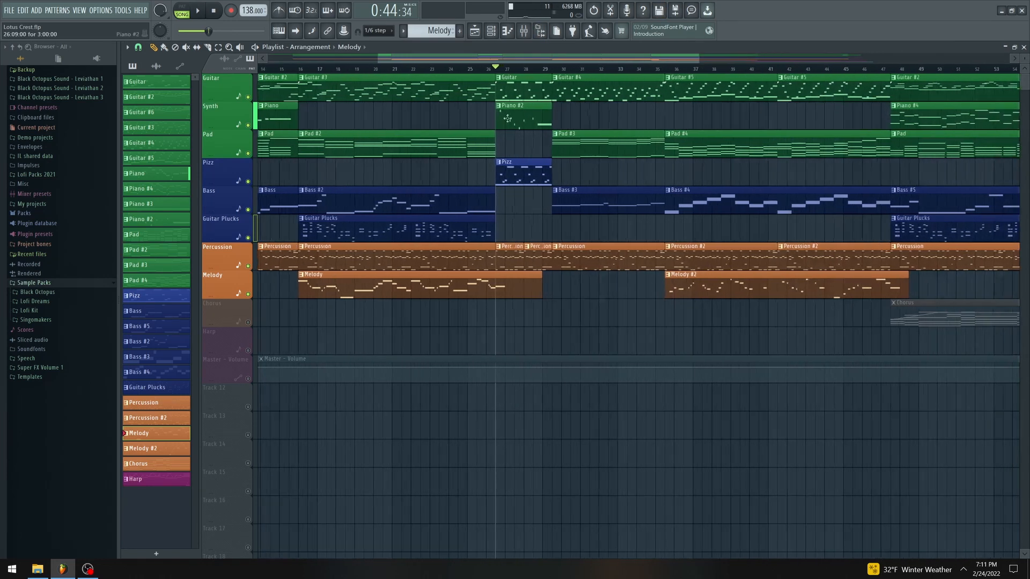
scroll(507, 119, "up", 1)
key("space")
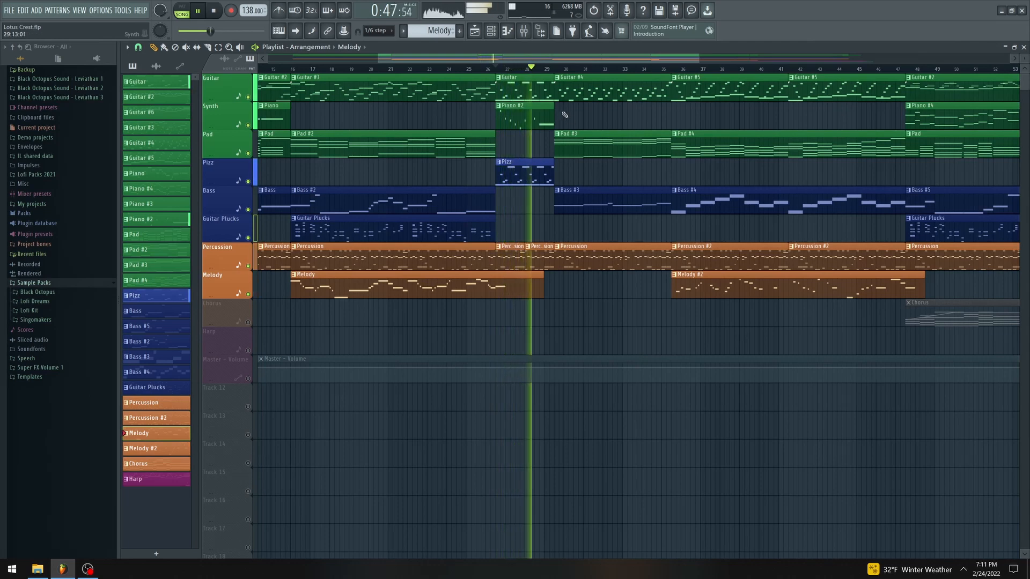
key("space")
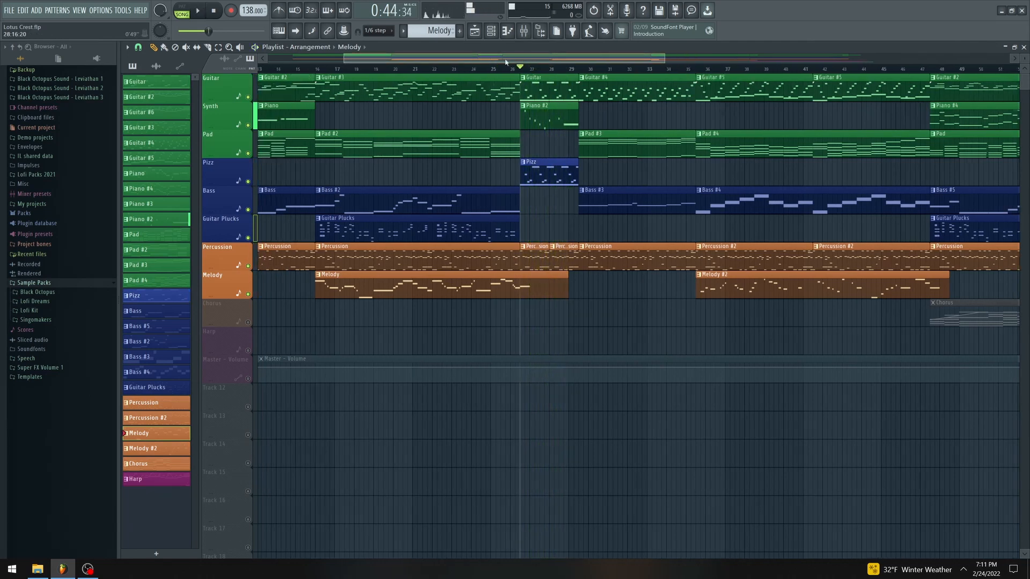
left_click_drag(505, 59, 505, 105)
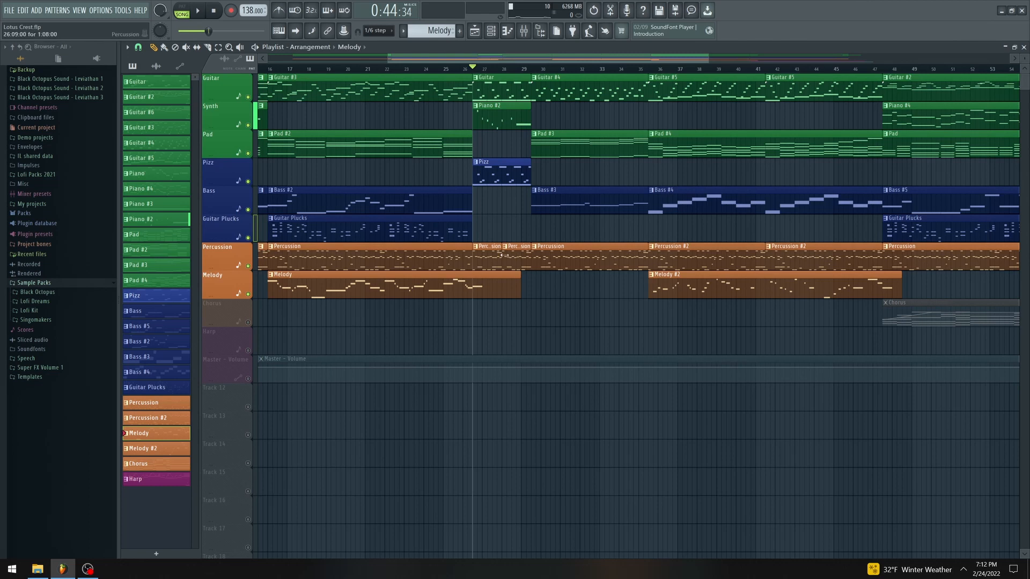
scroll(449, 236, "up", 5)
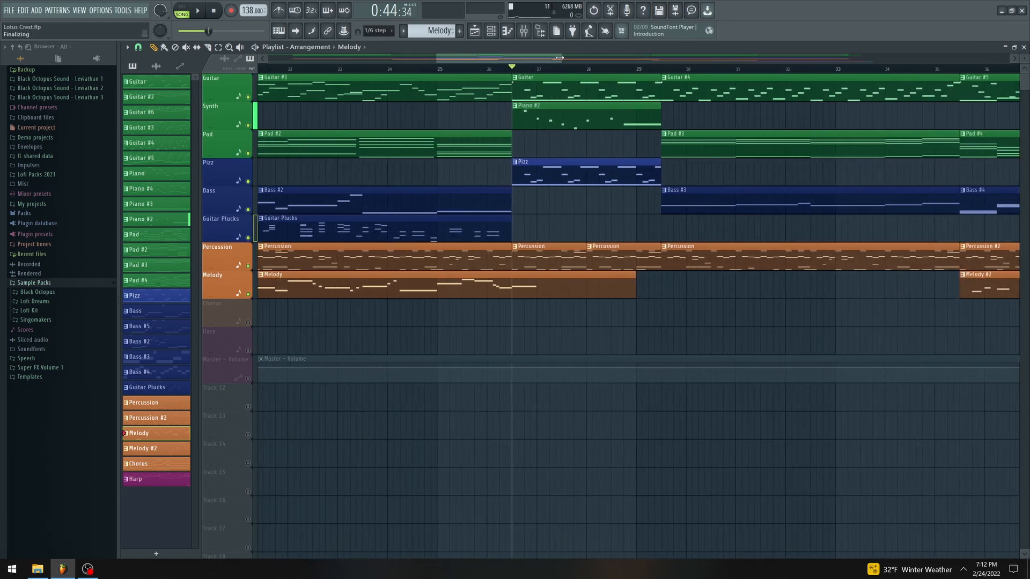
scroll(579, 83, "down", 2)
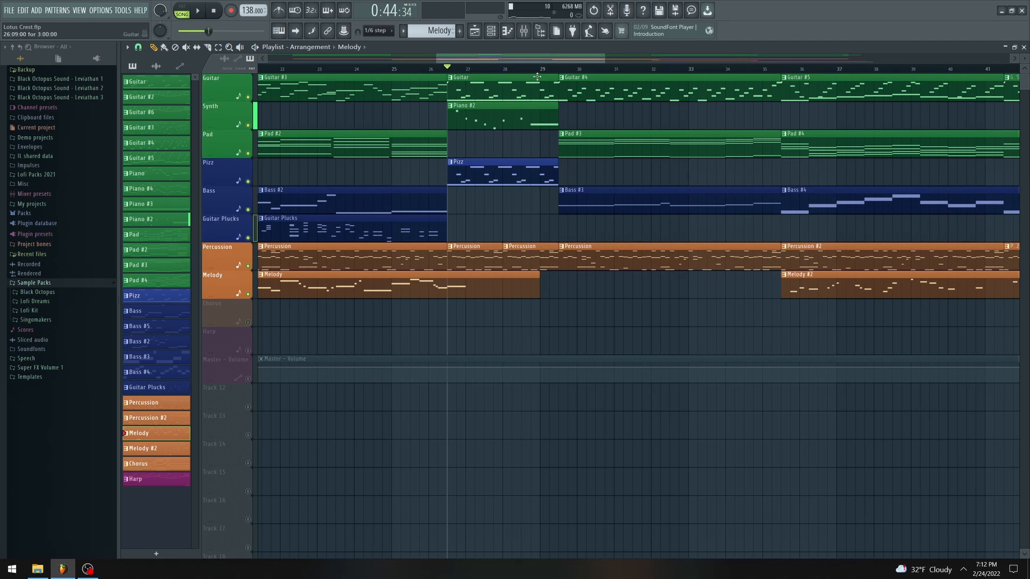
Step: Place the playhead at the start of the Guitar #4 clip and select the timeline range up to the following Guitar #2 clip
left_click_drag(602, 59, 715, 59)
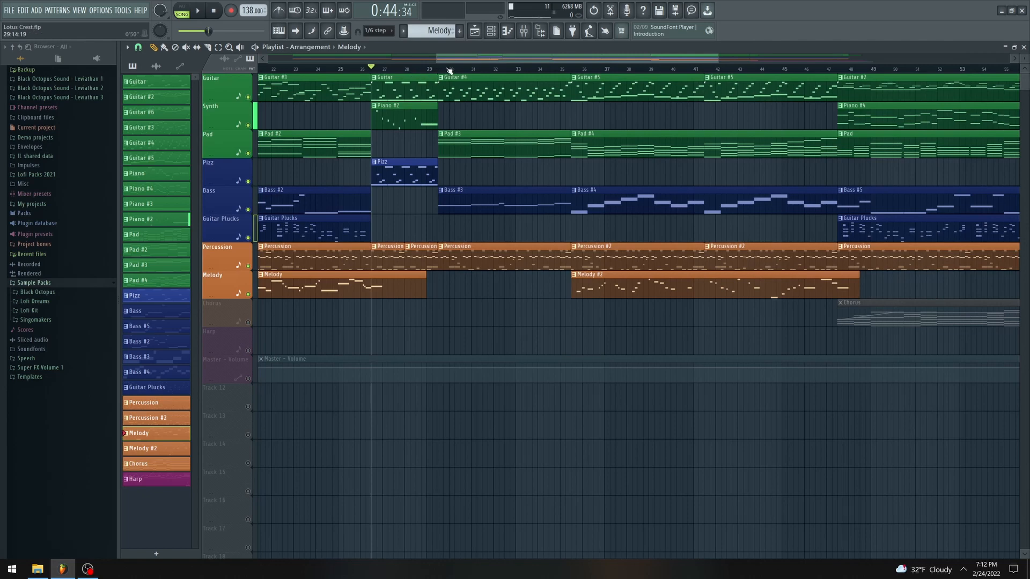
left_click_drag(443, 68, 438, 68)
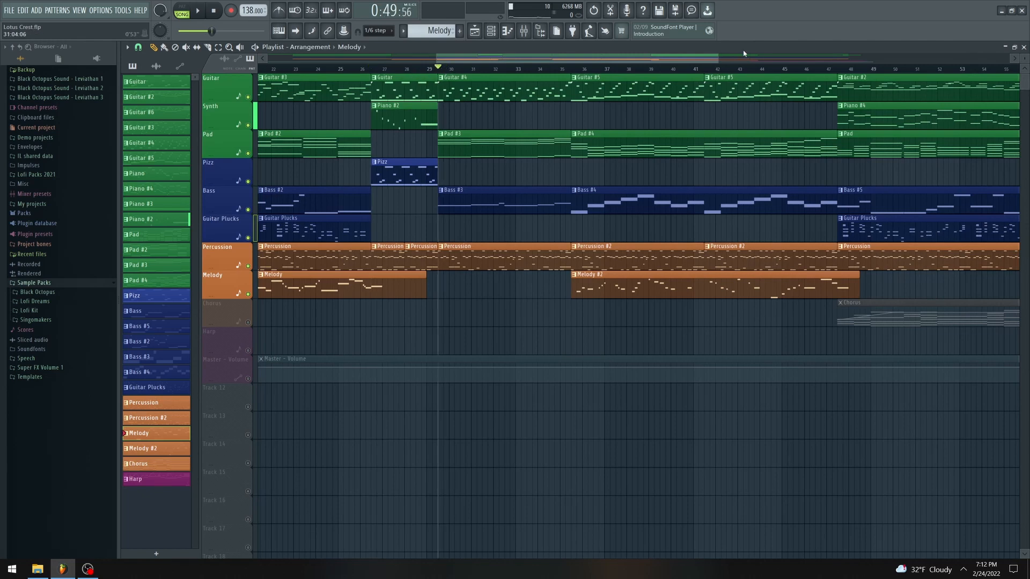
left_click_drag(718, 60, 816, 60)
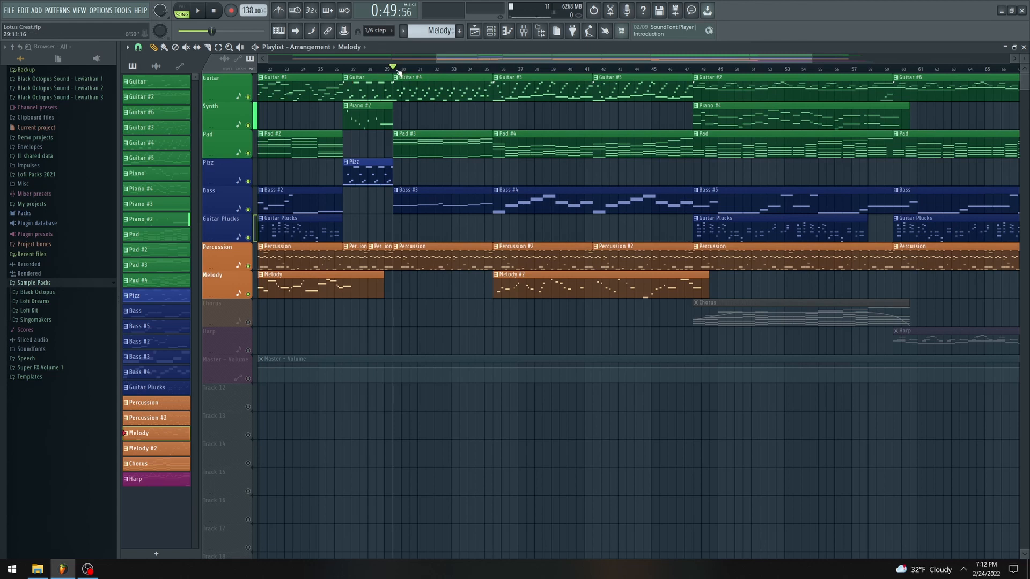
left_click_drag(398, 69, 693, 70)
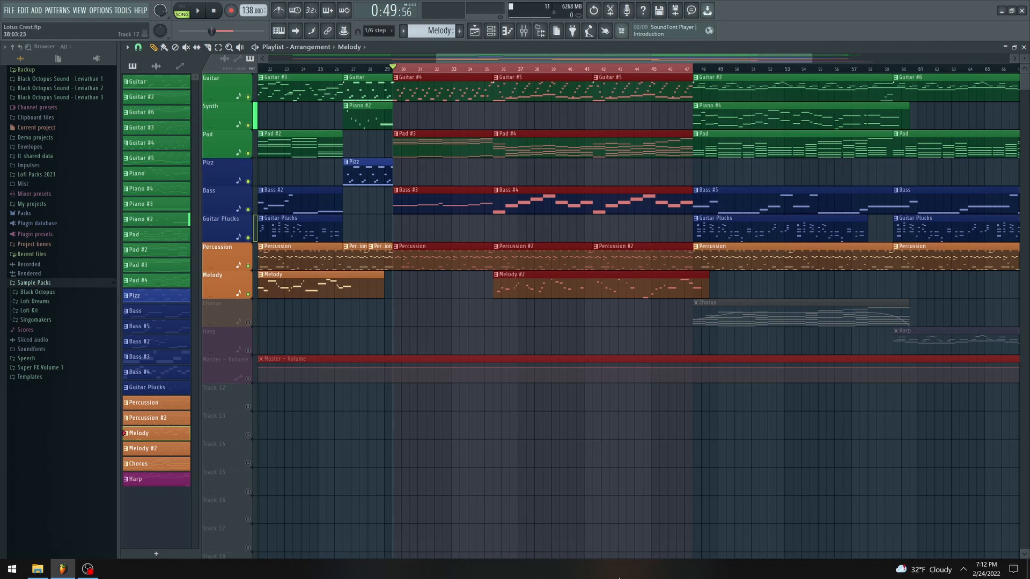
scroll(528, 281, "down", 1)
scroll(535, 172, "up", 1)
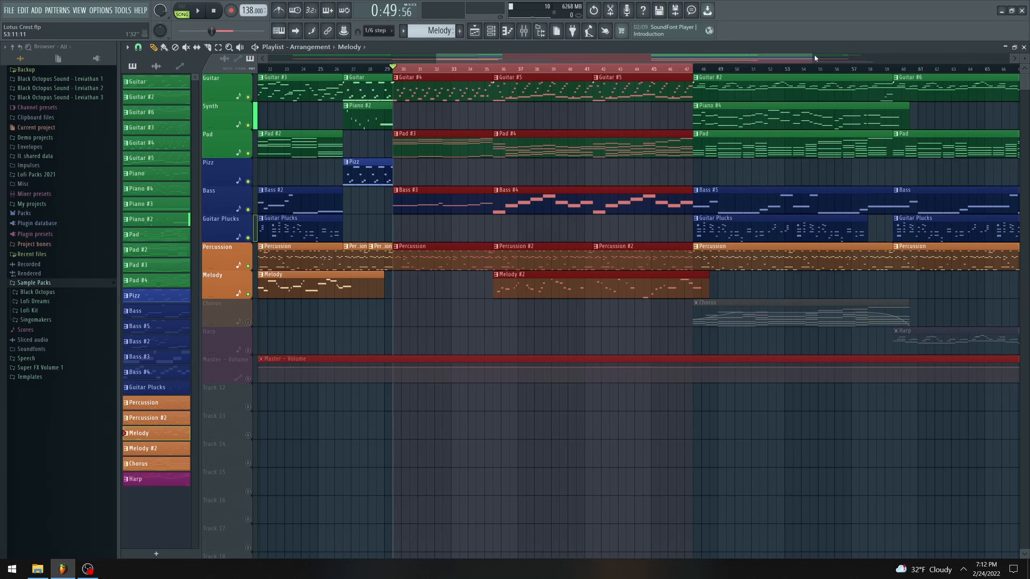
left_click_drag(811, 54, 757, 58)
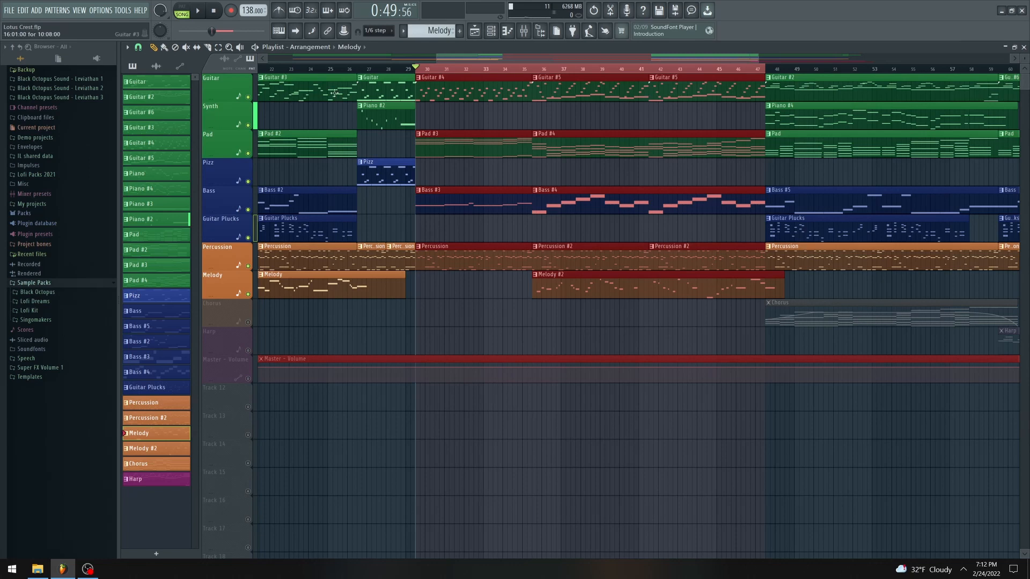
Step: Clear the timeline selection and open the Guitar #4 clip in the piano roll in pattern mode
double_click(404, 70)
double_click(480, 89)
left_click_drag(491, 59, 281, 48)
left_click(181, 10)
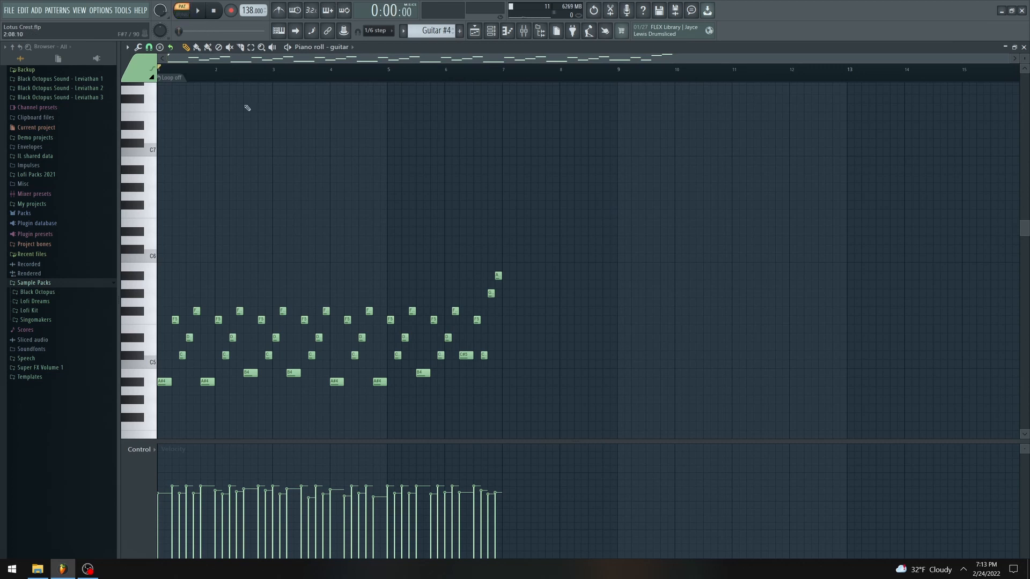
Step: Try transposing all notes of the Guitar #4 pattern up six semitones and play the result
key("ctrl+a")
left_click_drag(162, 382, 156, 324)
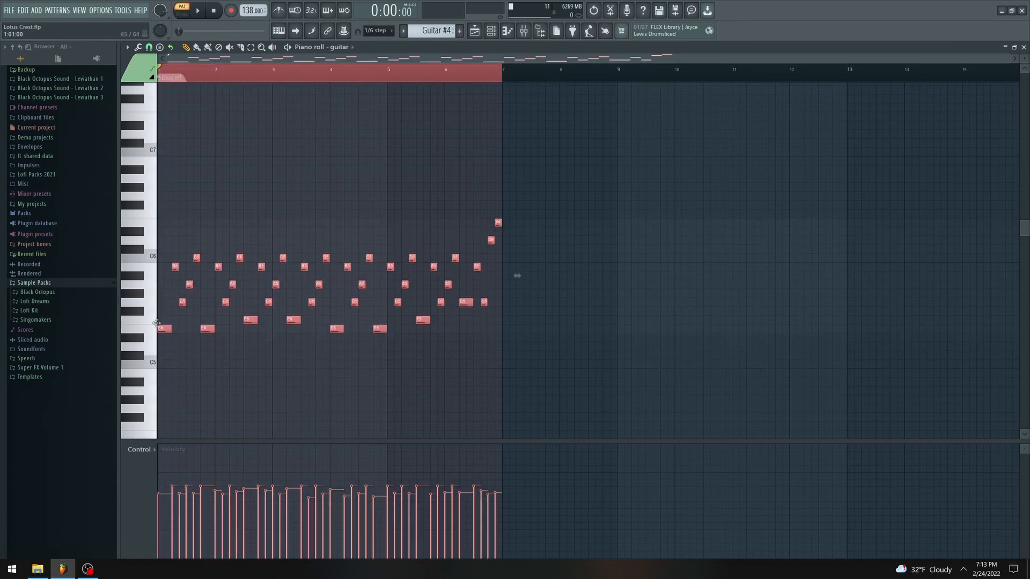
key("space")
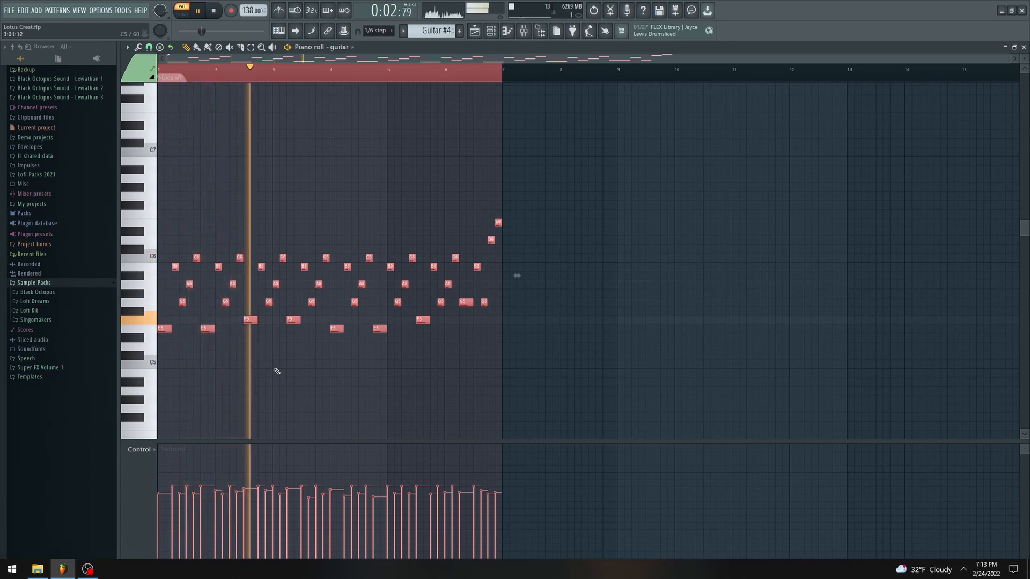
key("space")
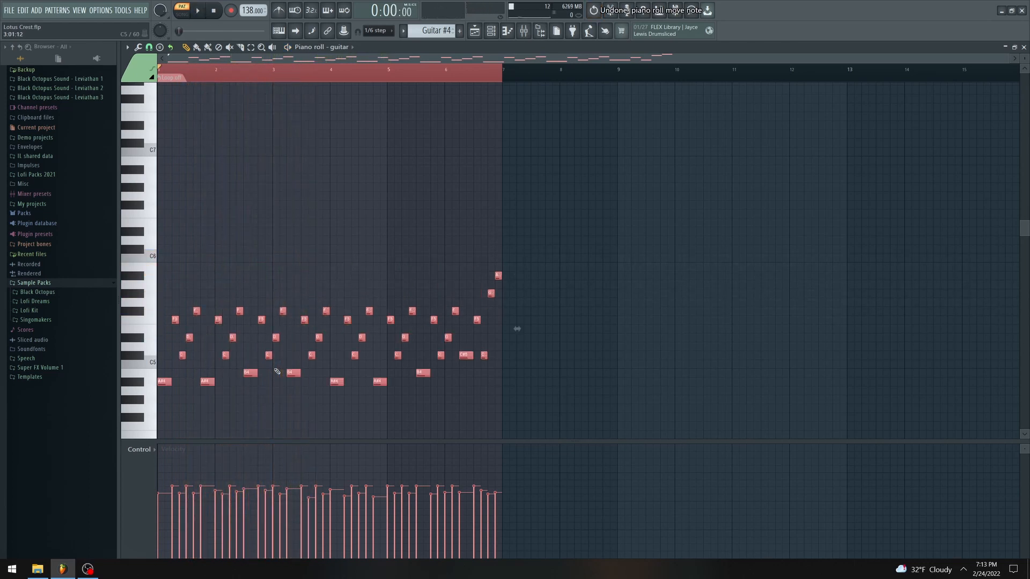
Step: Compare the Guitar #4 pattern at its original and raised pitch by playing both, undo the transposition and return to the playlist
key("space")
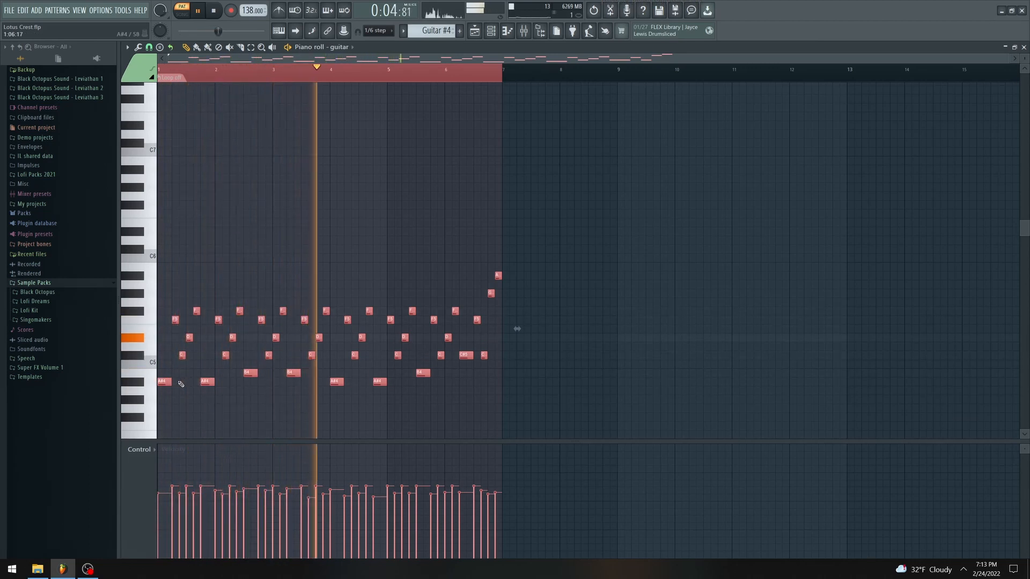
key("space")
key("ctrl+z")
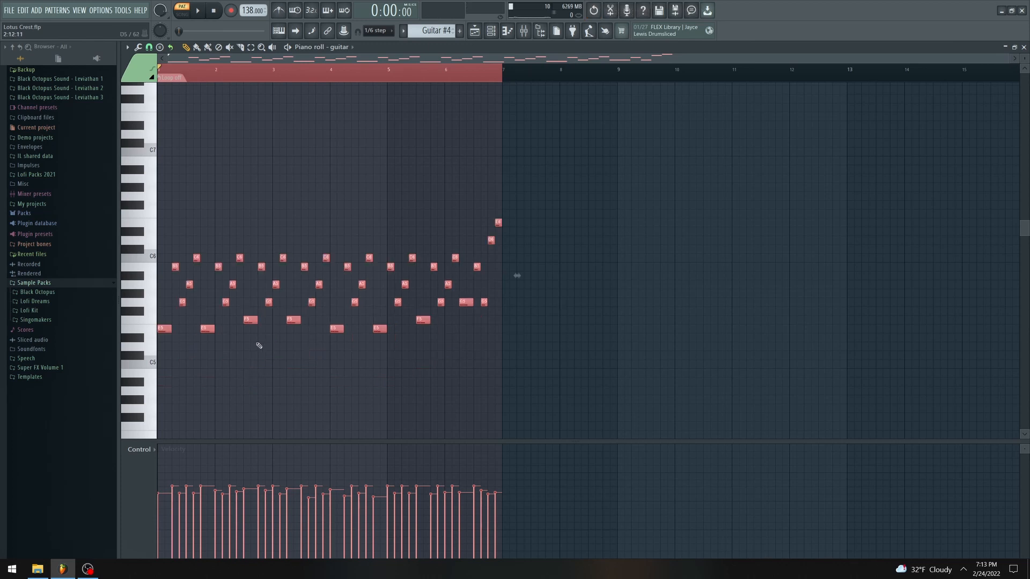
key("space")
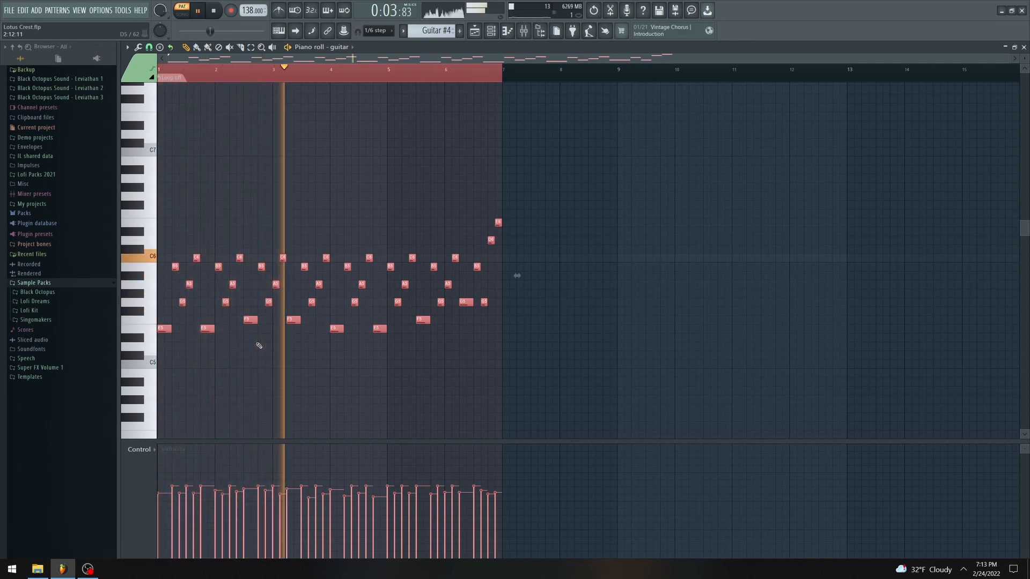
key("ctrl+z")
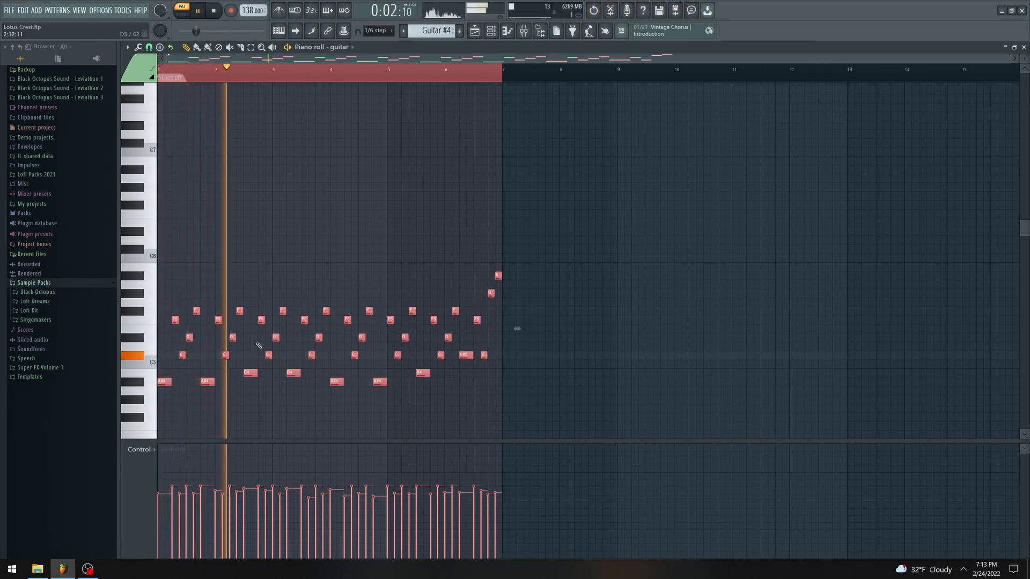
key("space")
left_click(479, 39)
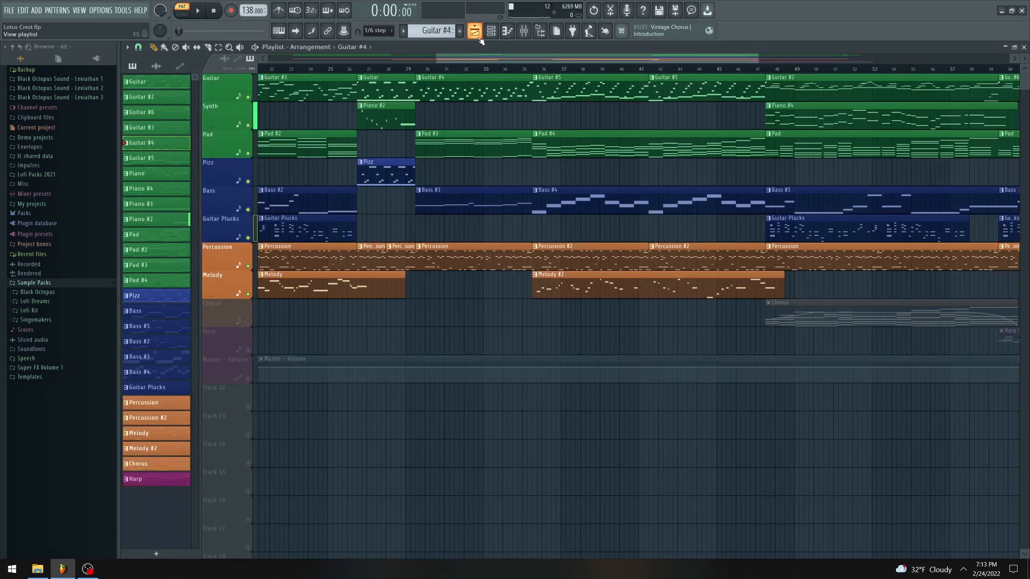
Step: Play the arrangement in song mode from the start of the Guitar #4 clip
left_click(422, 69)
key("space")
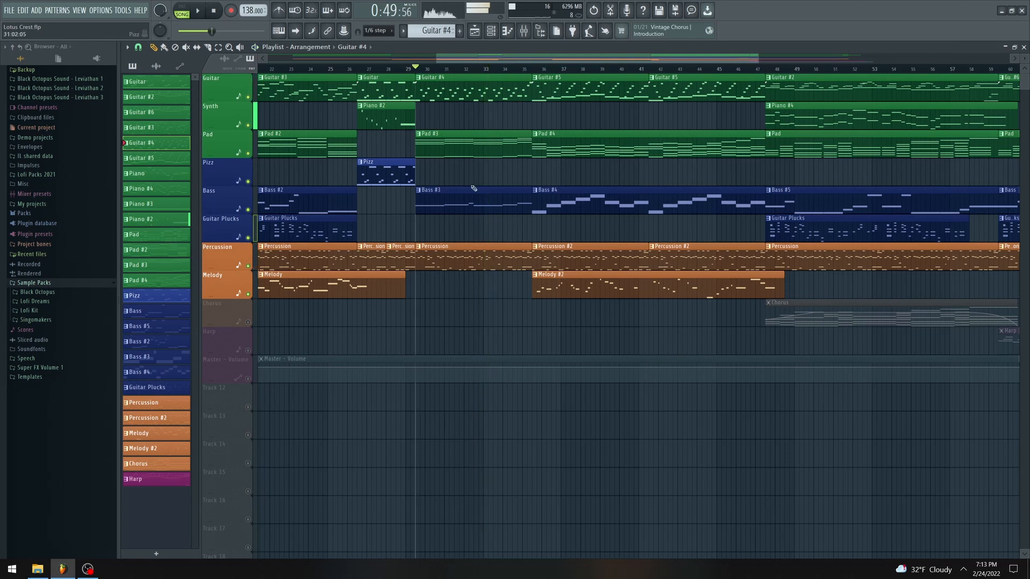
key("space")
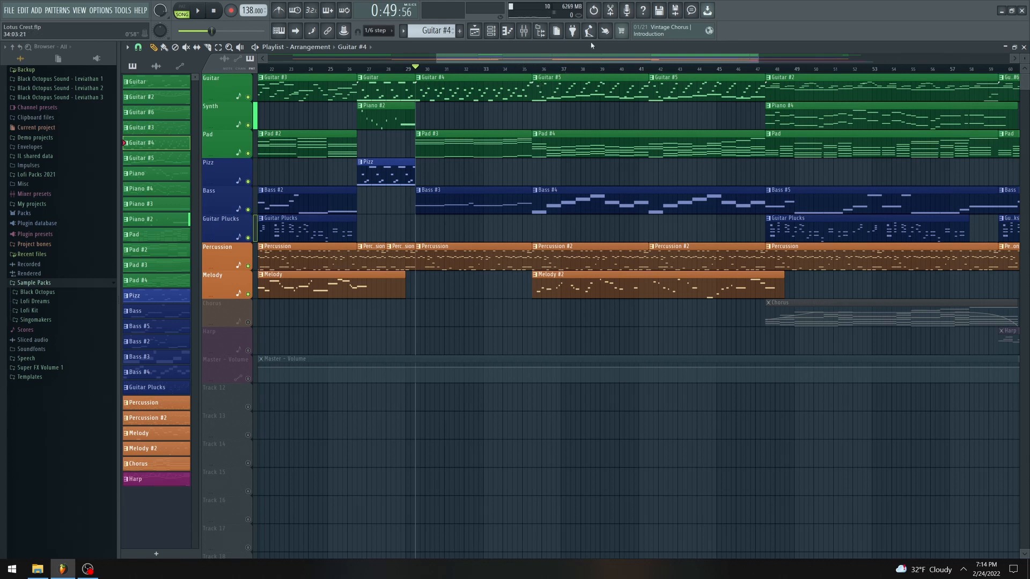
Step: View the first Guitar #5 clip's notes in the piano roll, play the pattern on its own and return to the playlist
left_click_drag(570, 60, 597, 55)
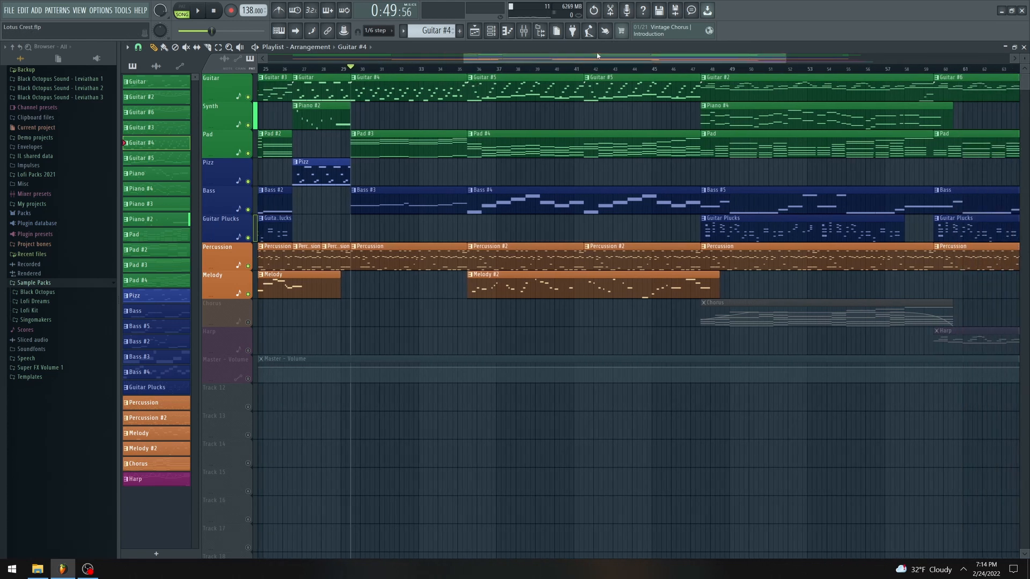
double_click(485, 81)
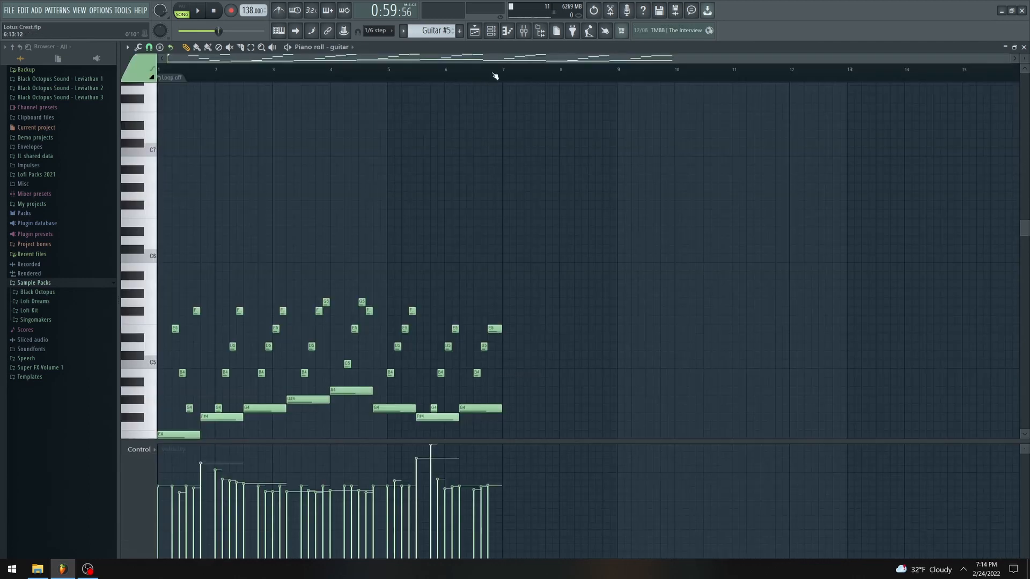
left_click(183, 6)
scroll(518, 123, "down", 2)
key("space")
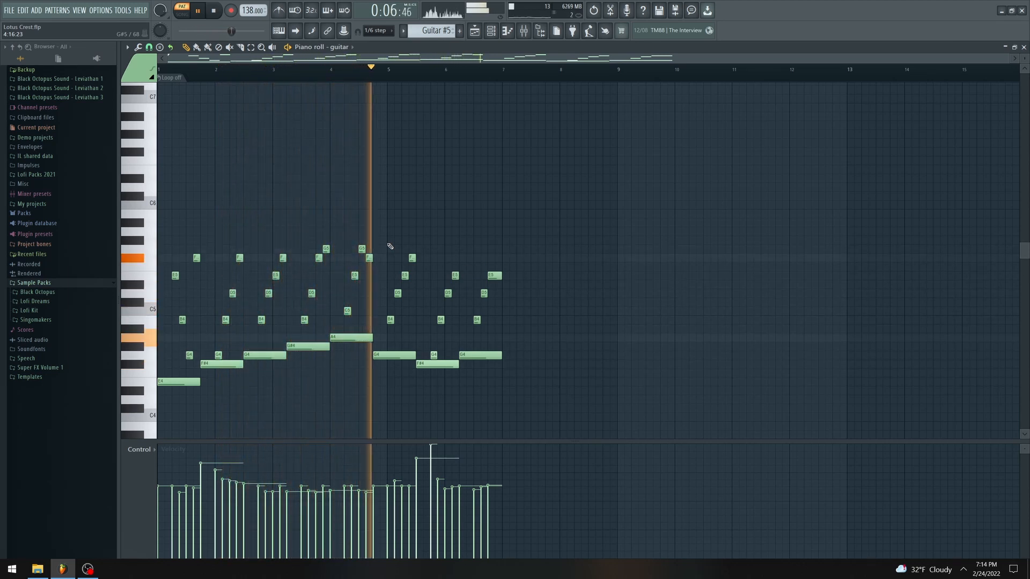
scroll(390, 246, "down", 2)
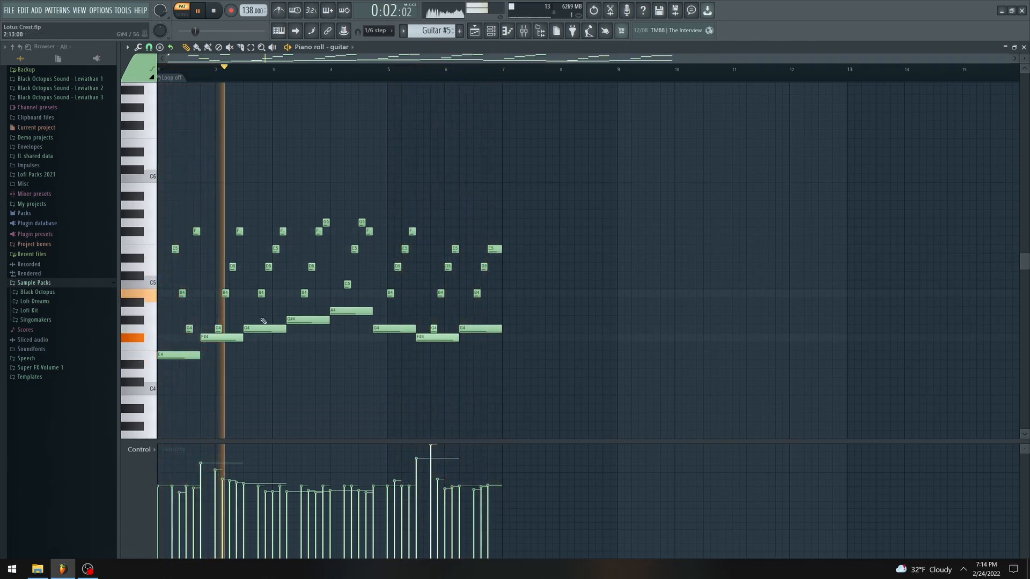
key("space")
left_click(477, 31)
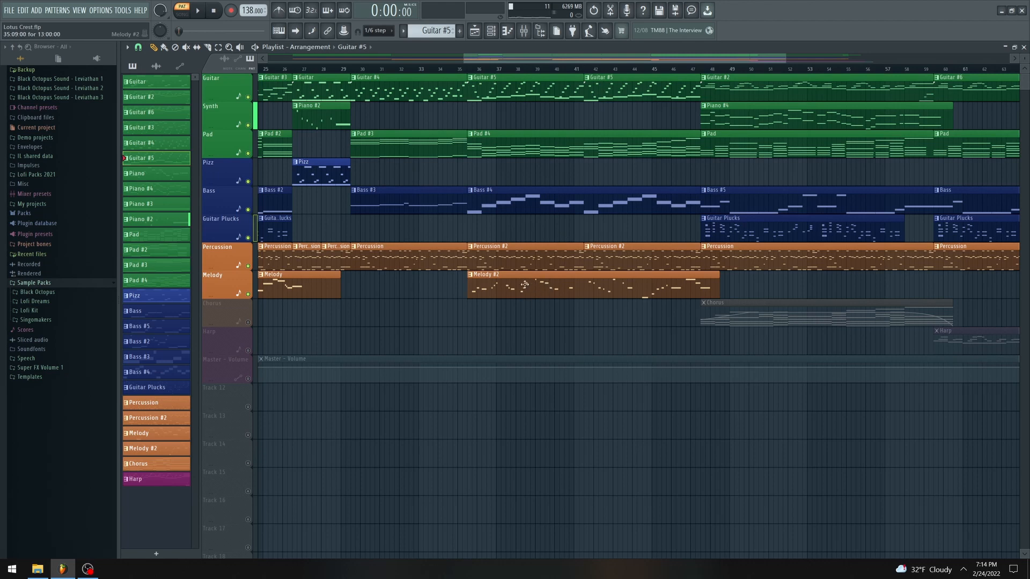
Step: Play the song from the start of the Melody #2 clip while viewing that clip's notes in the piano roll
left_click(468, 68)
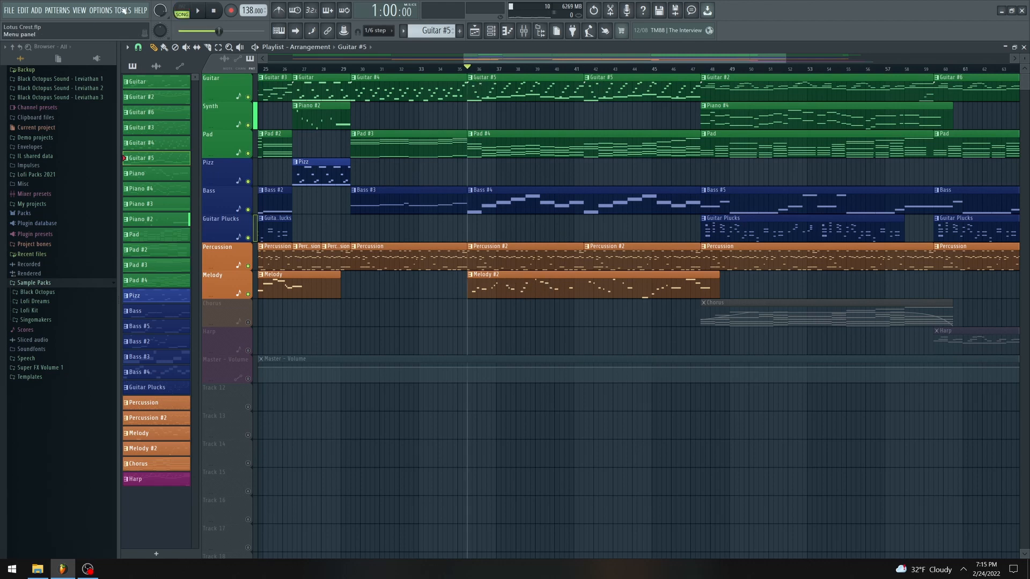
key("space")
left_click(519, 275)
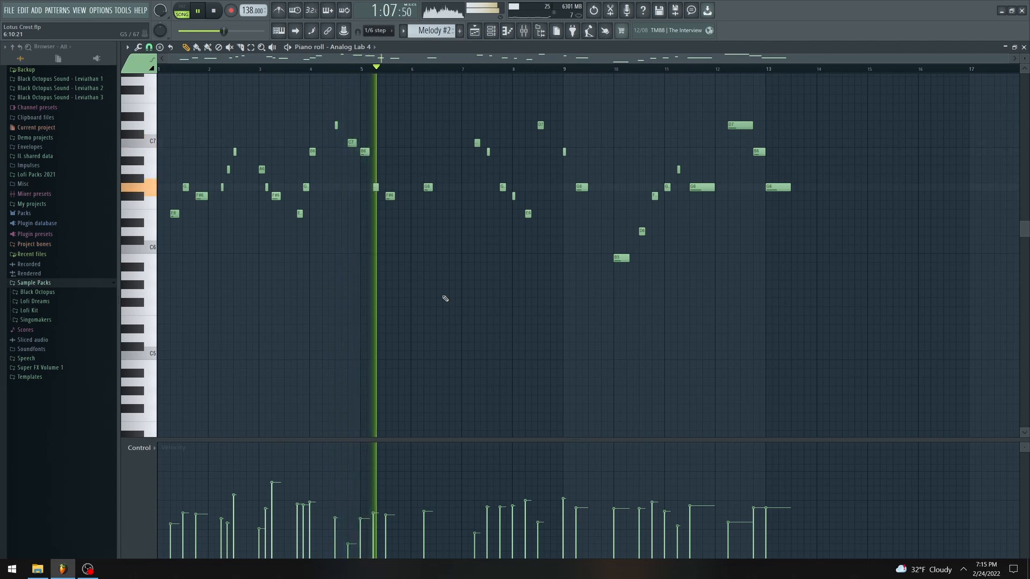
key("space")
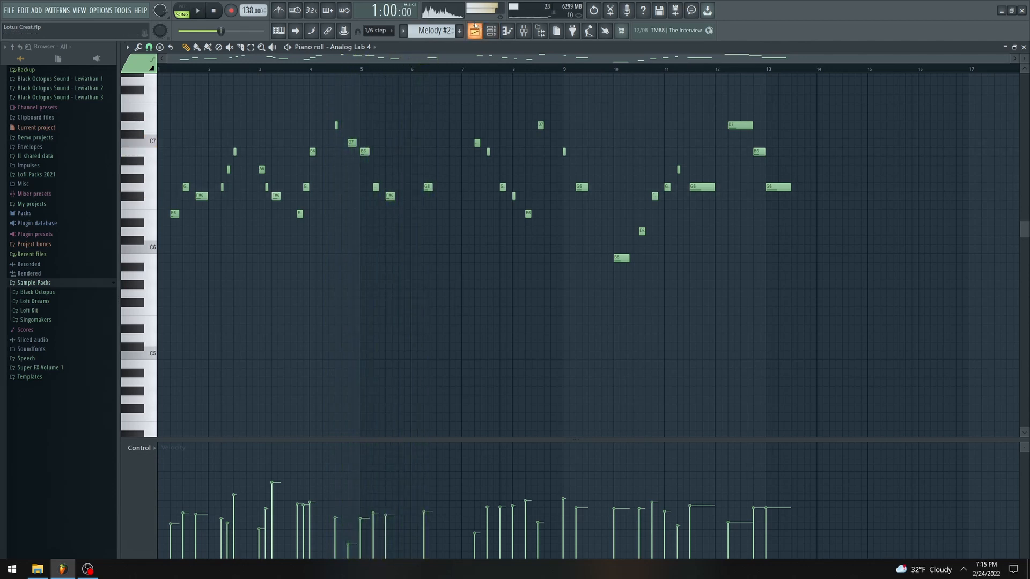
left_click(474, 31)
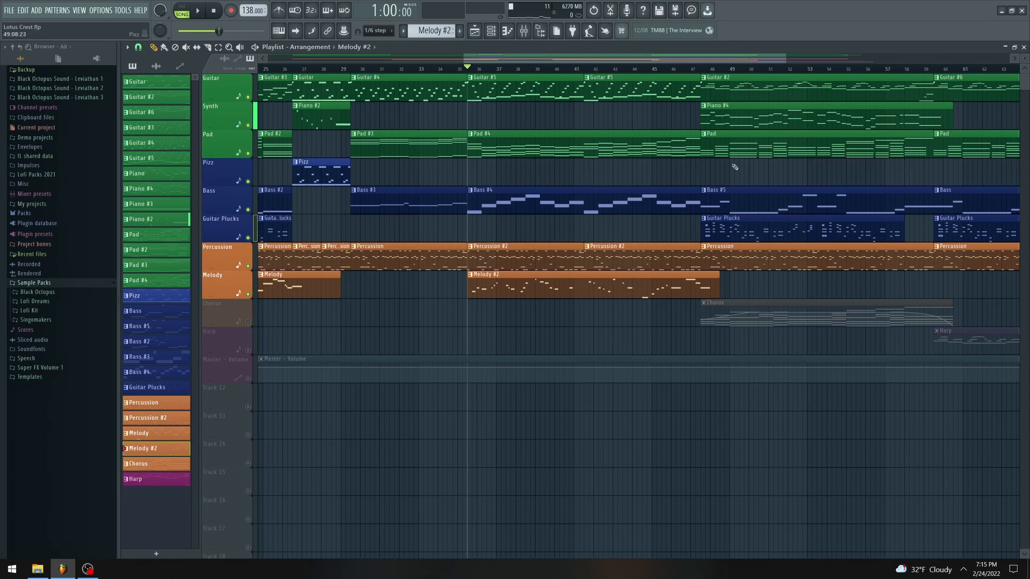
Step: Place the playhead at the start of the Chorus clip and compare the closing section with the earlier parts of the arrangement
left_click(662, 68)
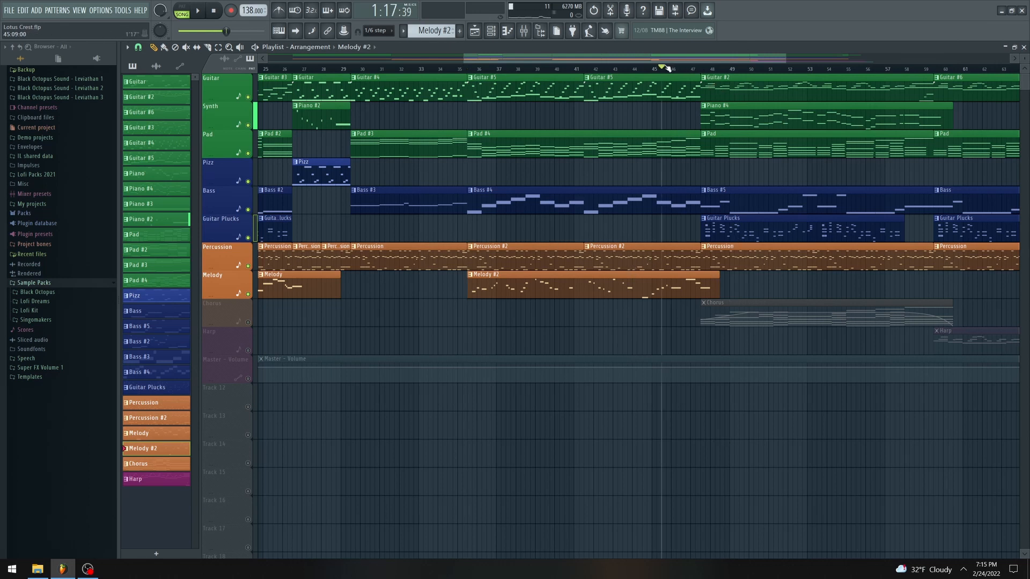
left_click(701, 70)
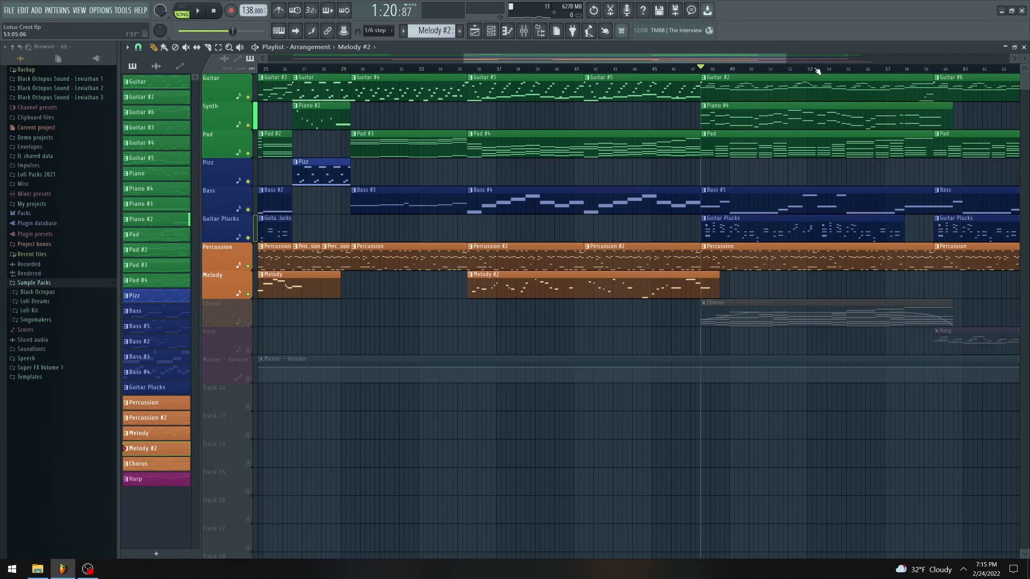
left_click_drag(785, 59, 1000, 59)
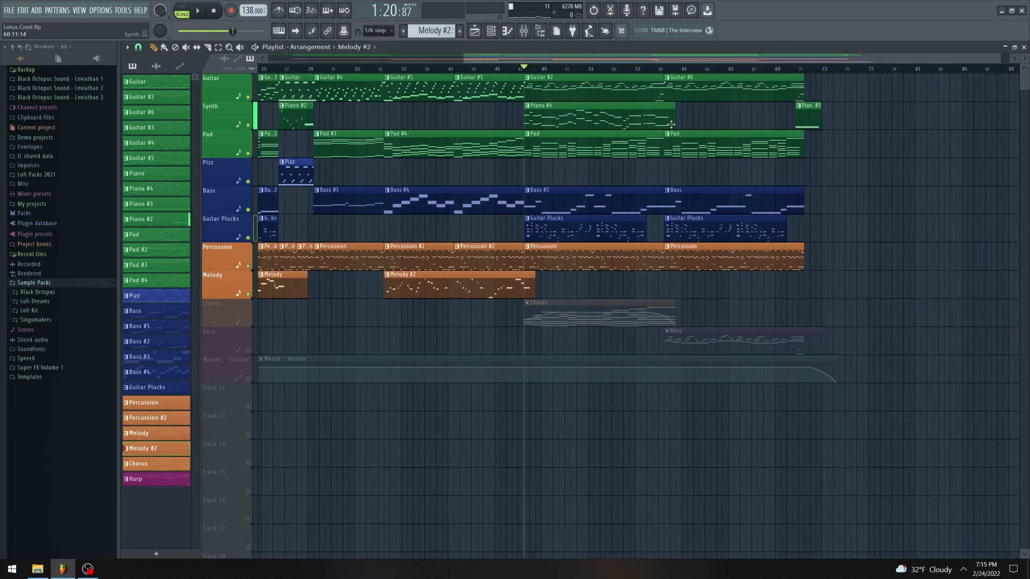
left_click_drag(655, 58, 454, 60)
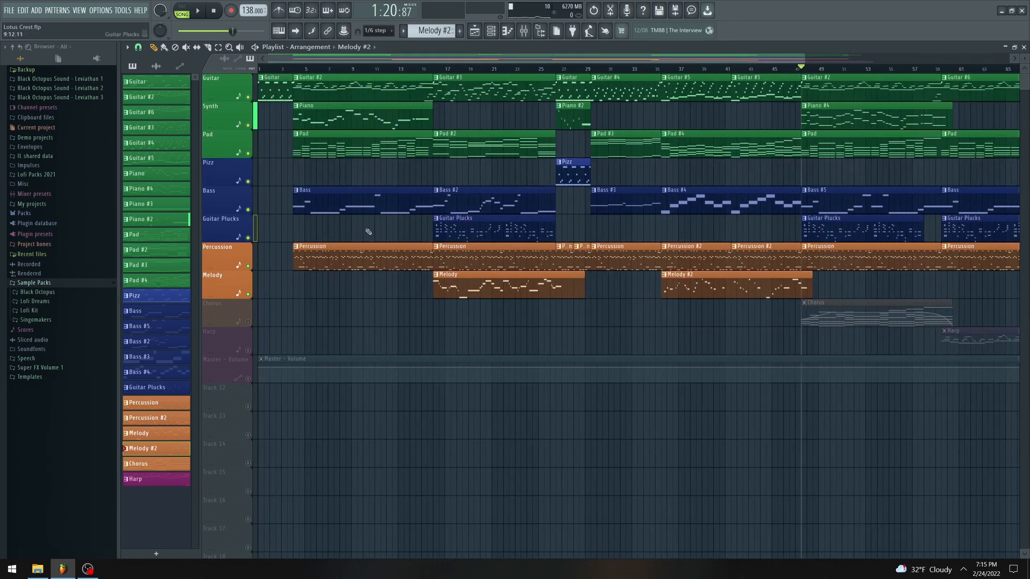
left_click_drag(600, 60, 716, 61)
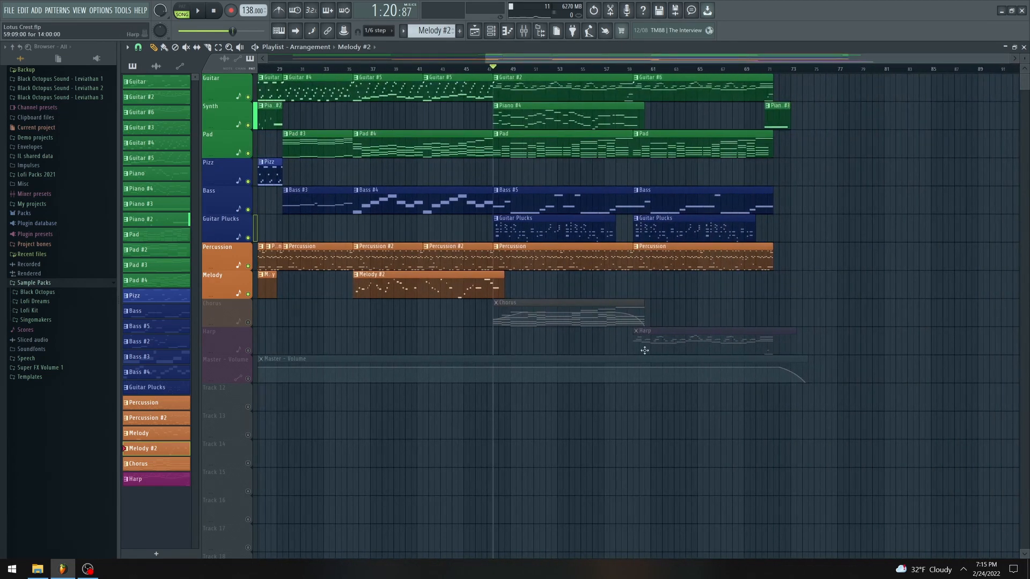
scroll(587, 365, "up", 4)
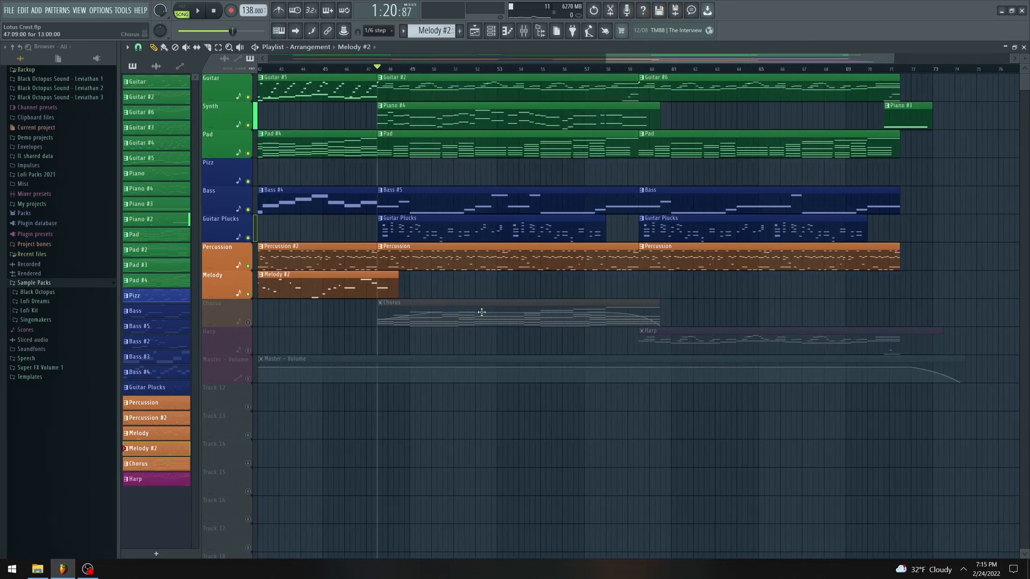
Step: Unmute the Chorus track and open its clip's notes in the piano roll with the channel rack shown
left_click(249, 323)
key("F6")
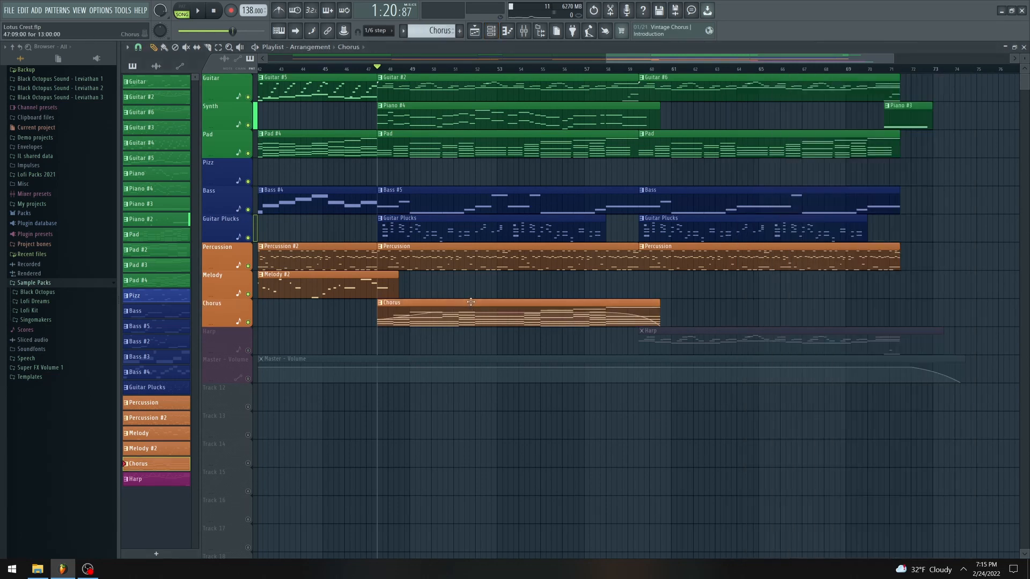
double_click(472, 325)
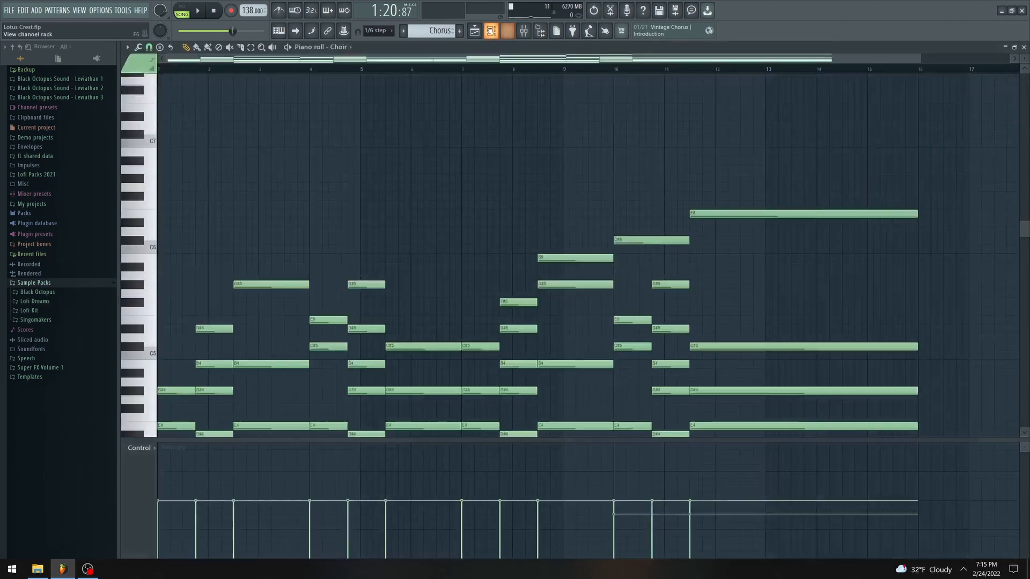
left_click(490, 30)
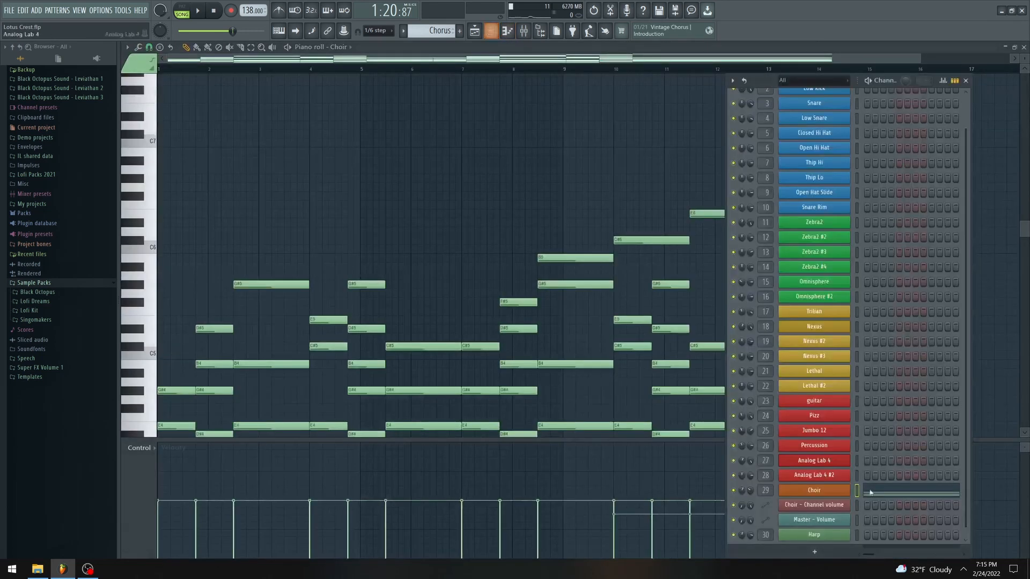
Step: Open the Choir channel's instrument to examine the sound used for the Chorus pattern
left_click(812, 490)
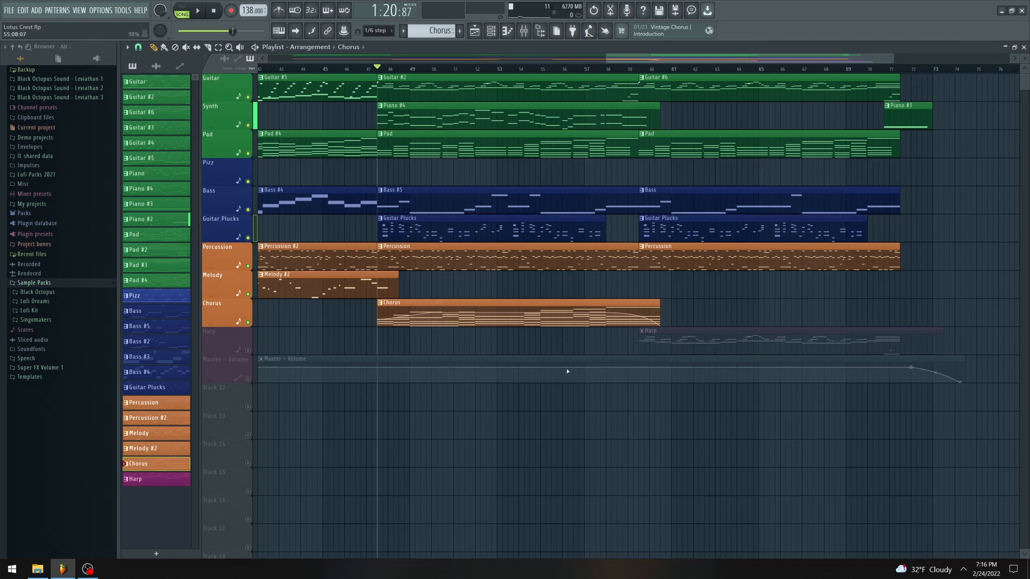
Step: Unmute the Harp and Master - Volume tracks and play the song from the start of the Chorus clip
left_click(248, 350)
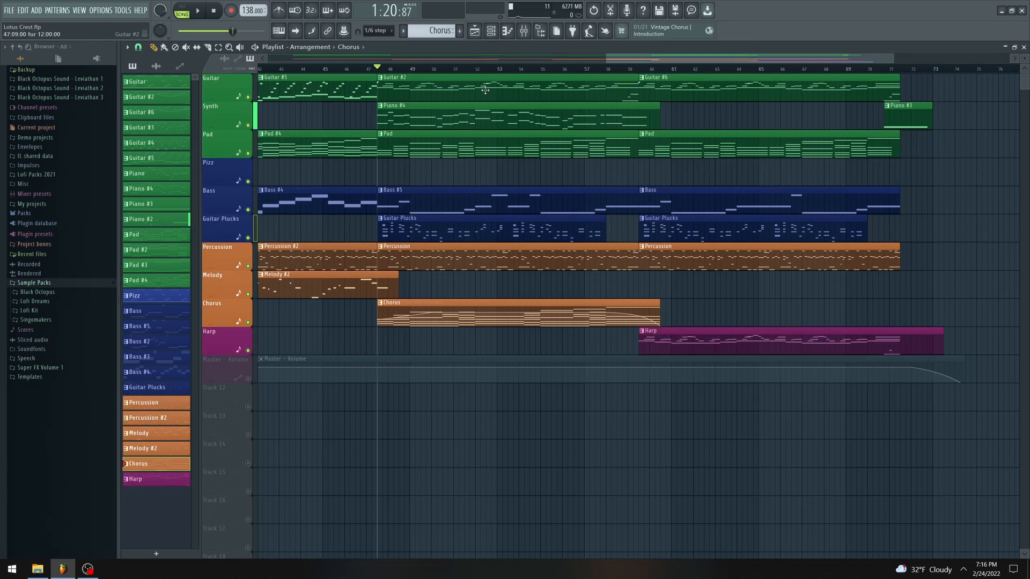
key("space")
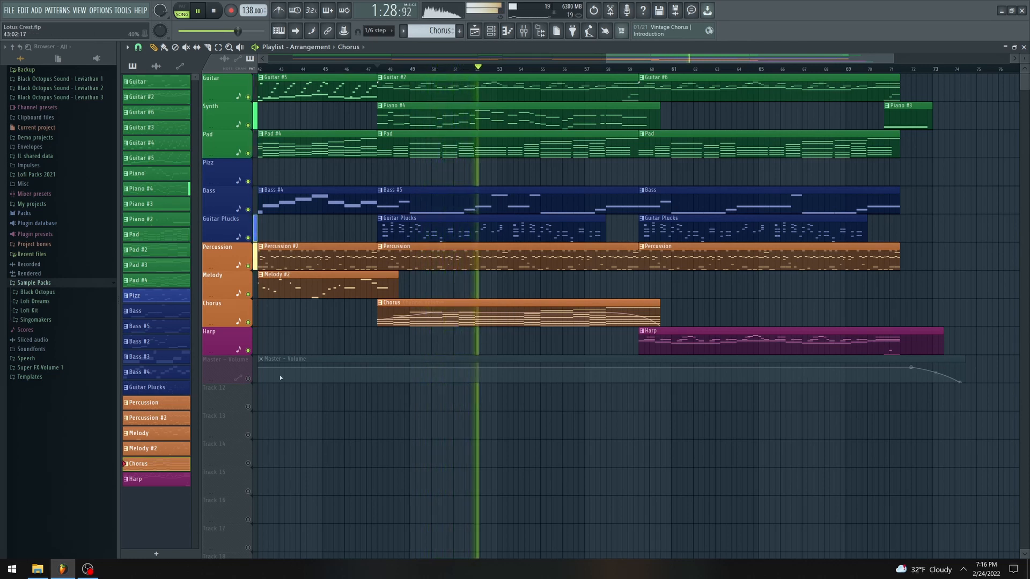
left_click(248, 379)
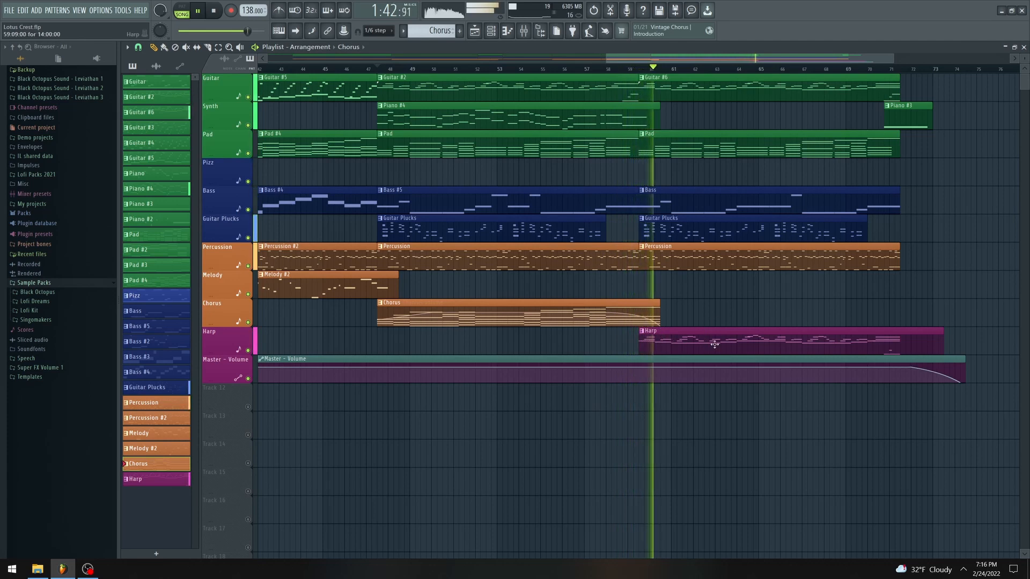
Step: View the Harp clip's notes in the piano roll during playback, stop the song and return to the playlist
double_click(750, 341)
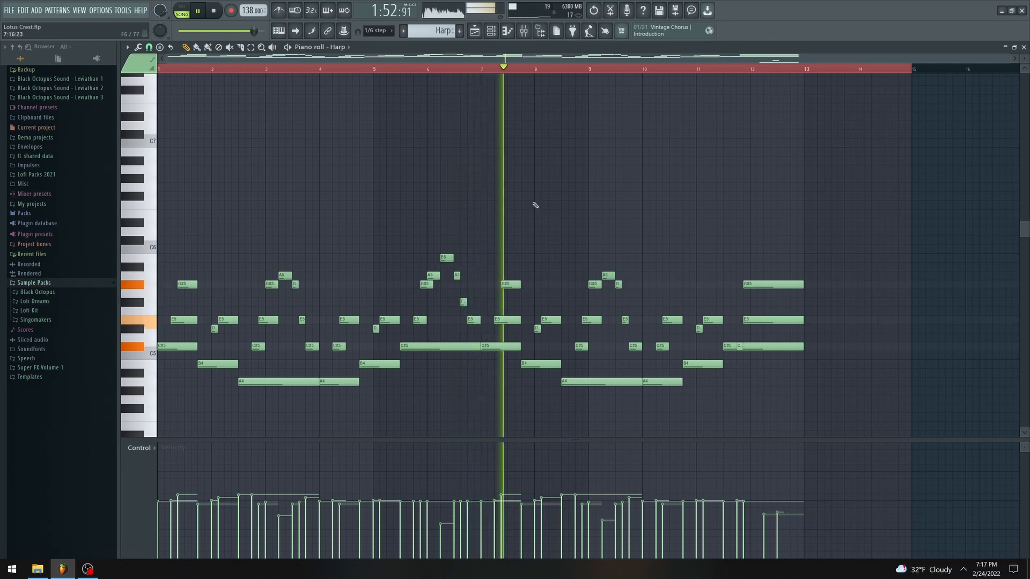
key("space")
left_click(475, 31)
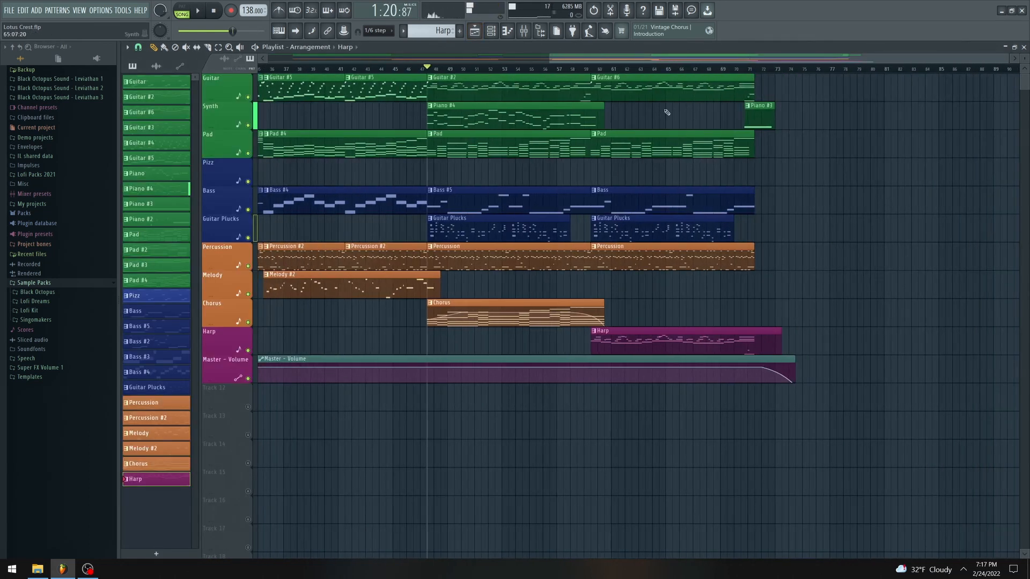
Step: Examine the Harp channel's Kontakt instrument with the Harp notes and channel rack shown, and return to the playlist
left_click(481, 30)
left_click(491, 31)
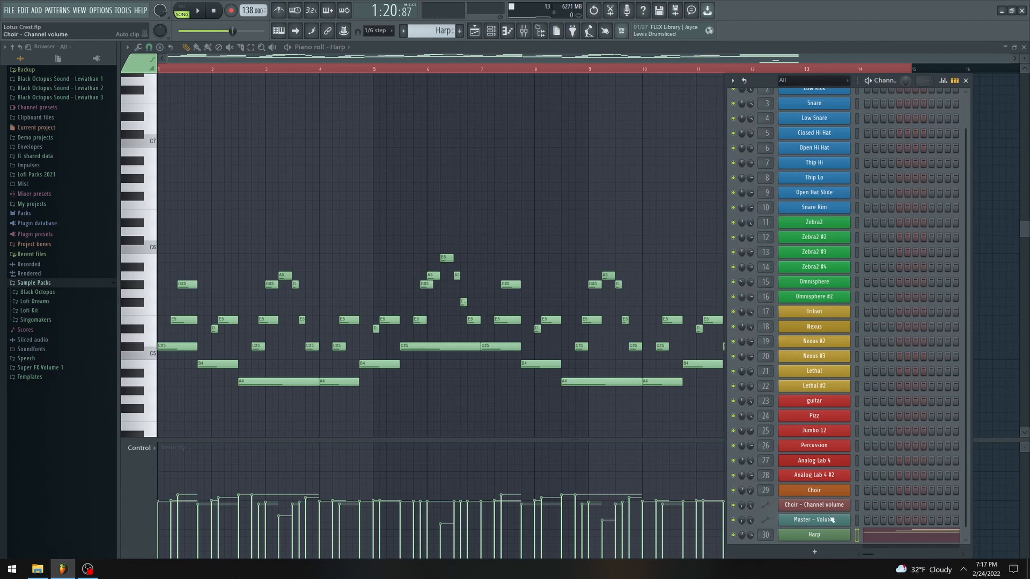
left_click(820, 535)
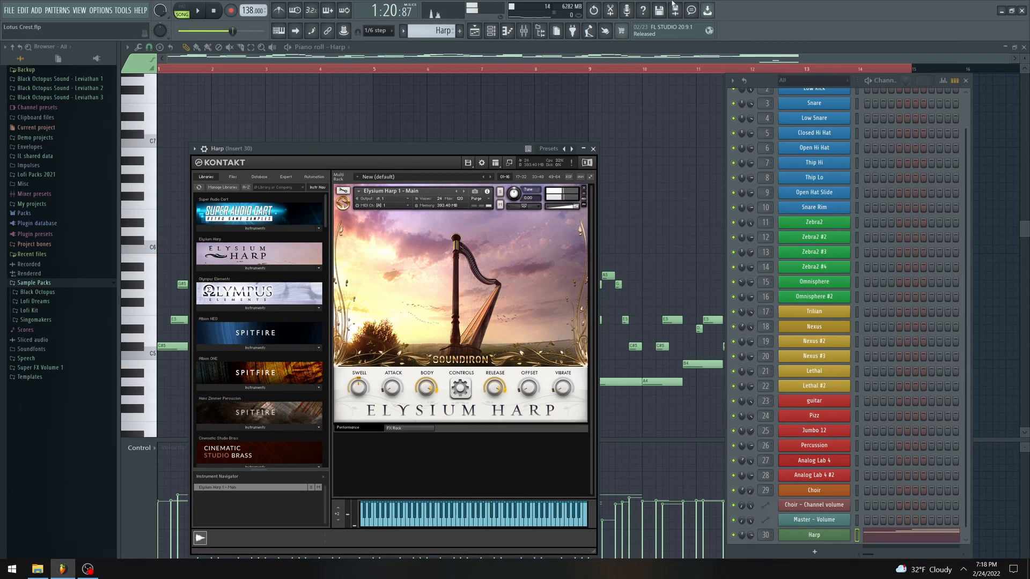
left_click(474, 32)
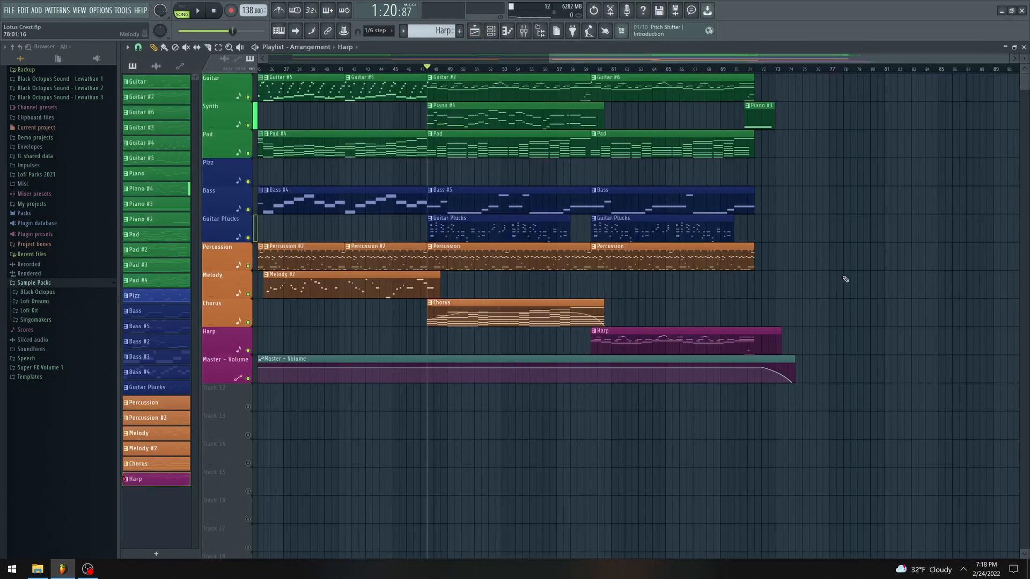
Step: Compare the closing Chorus and Harp sections with the opening of the arrangement in the playlist
scroll(570, 243, "down", 5)
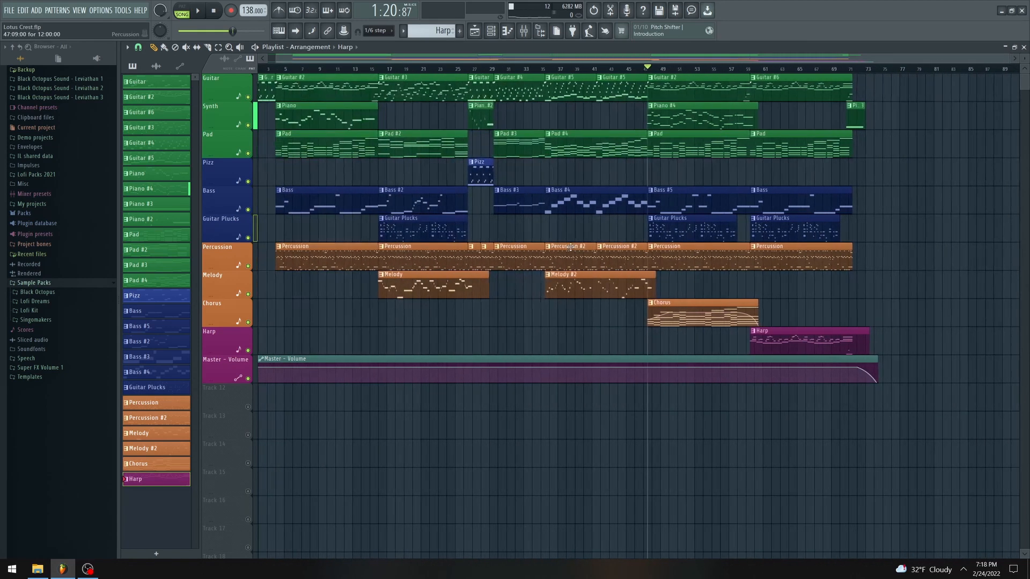
scroll(810, 59, "up", 8)
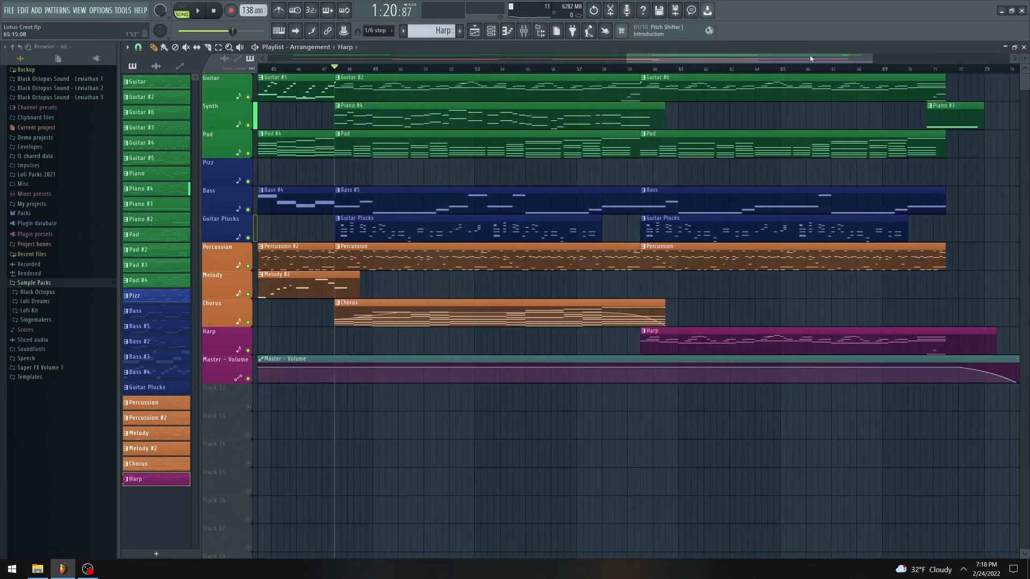
left_click_drag(873, 58, 943, 57)
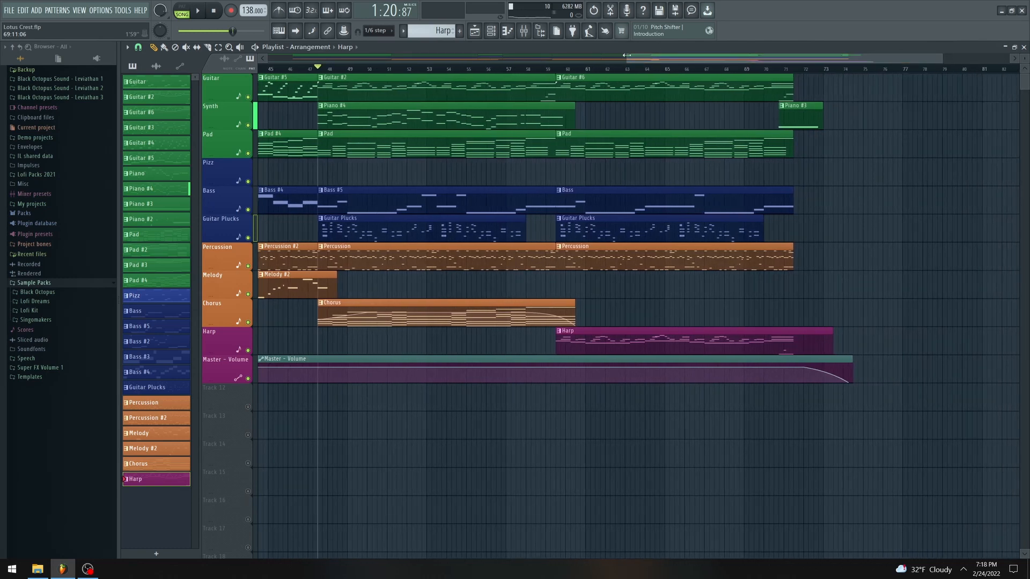
left_click_drag(625, 56, 557, 60)
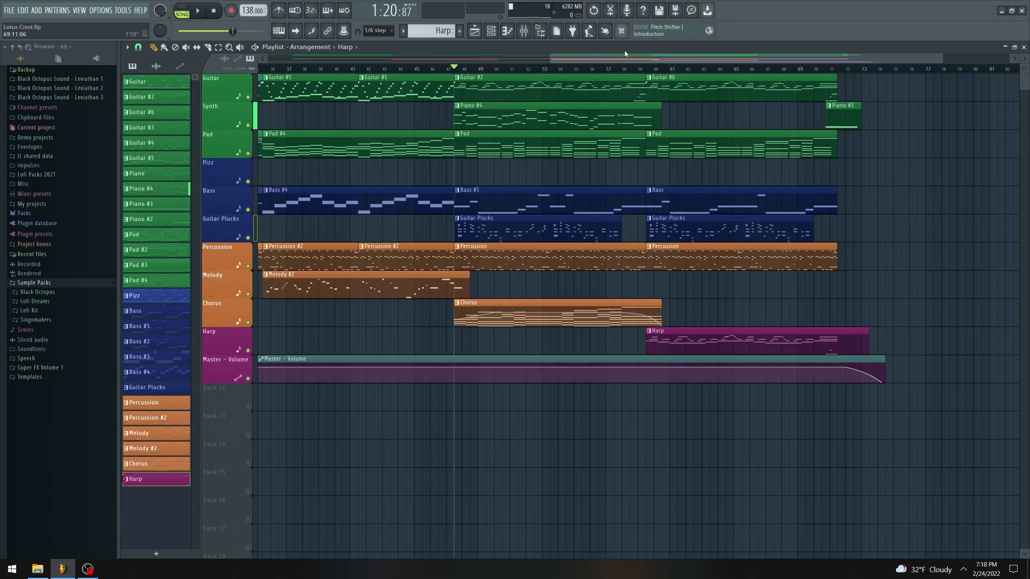
left_click_drag(708, 57, 273, 131)
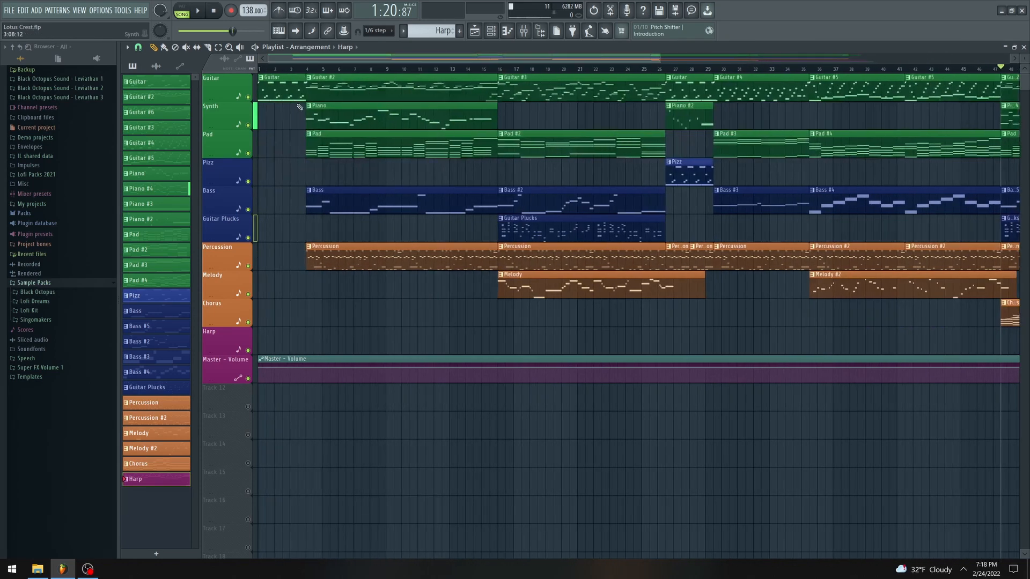
Step: View the first Guitar clip's notes in the piano roll and return to the playlist with the whole arrangement in view
double_click(288, 84)
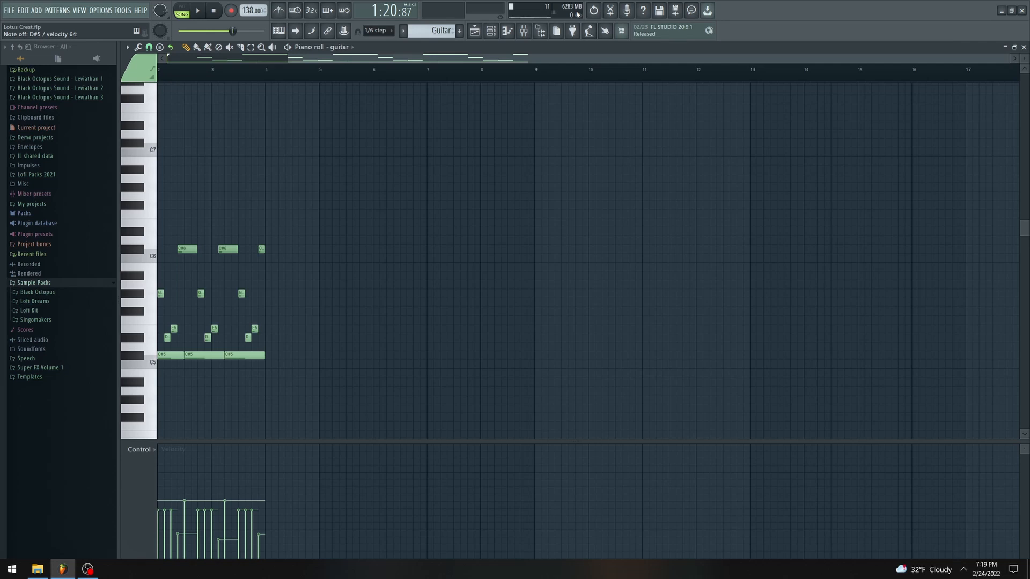
left_click(473, 33)
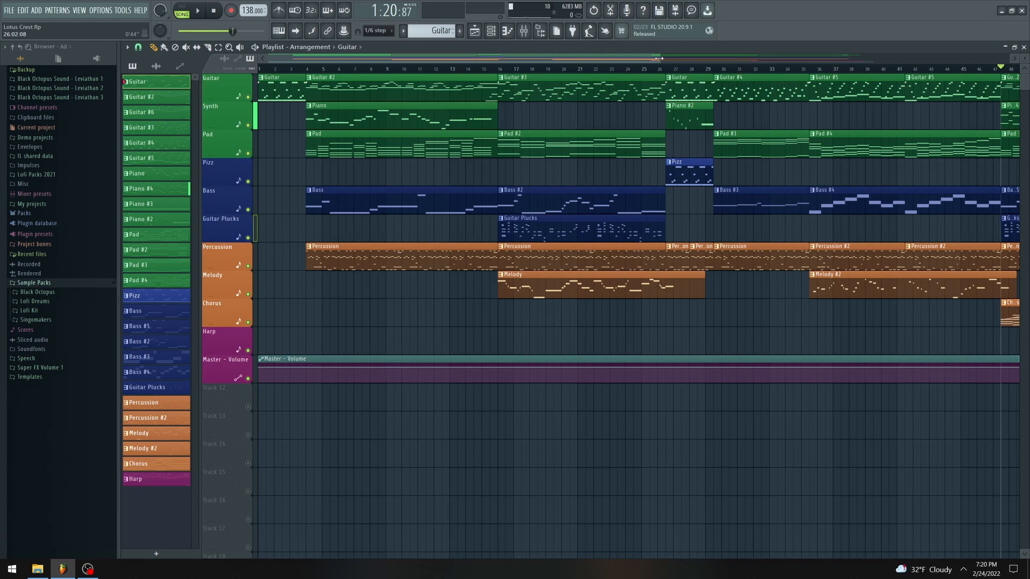
left_click_drag(659, 58, 990, 74)
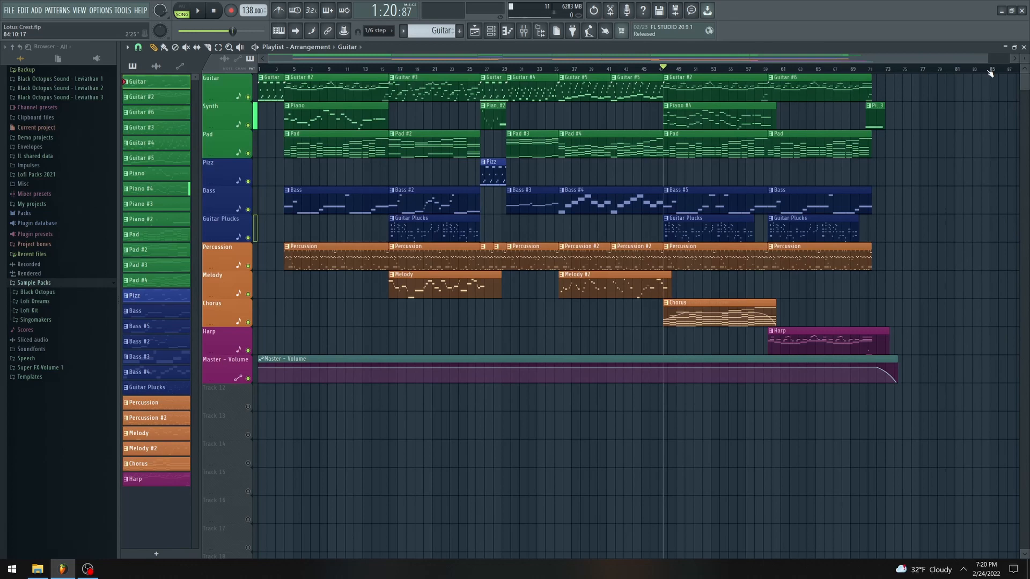